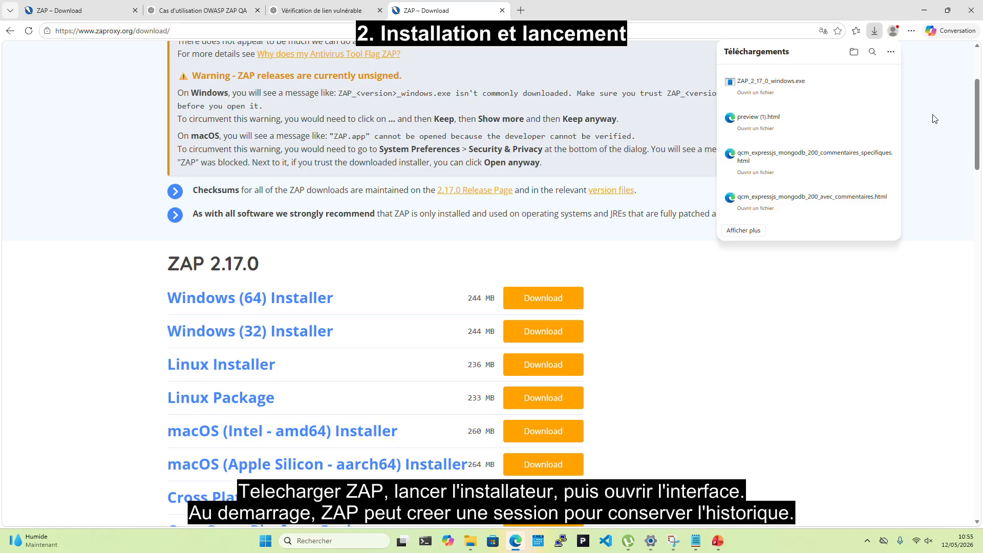
Run the downloaded ZAP_2_17_0_windows.exe installer, accept the licence agreement and continue through the setup wizard.
left_click(755, 93)
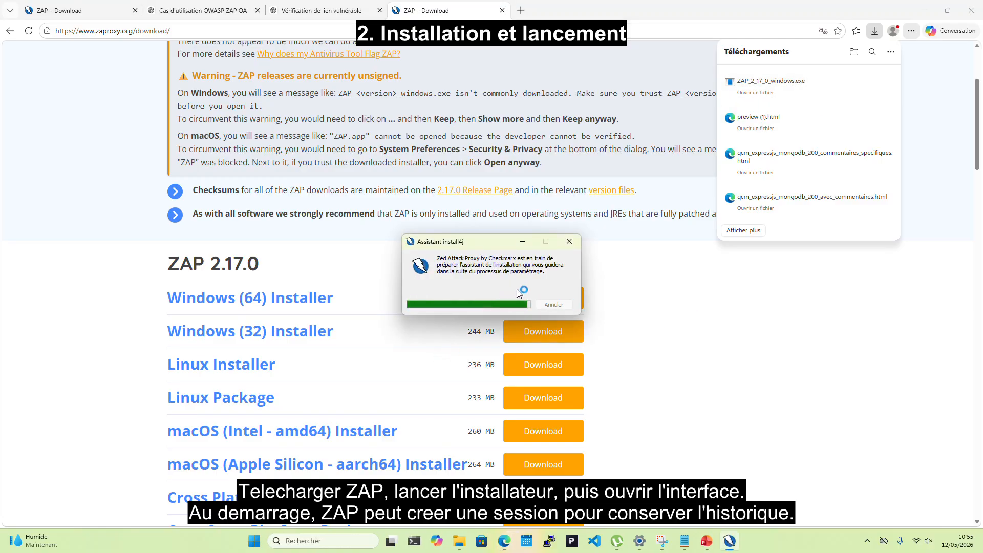
left_click(541, 373)
left_click(473, 331)
left_click(547, 370)
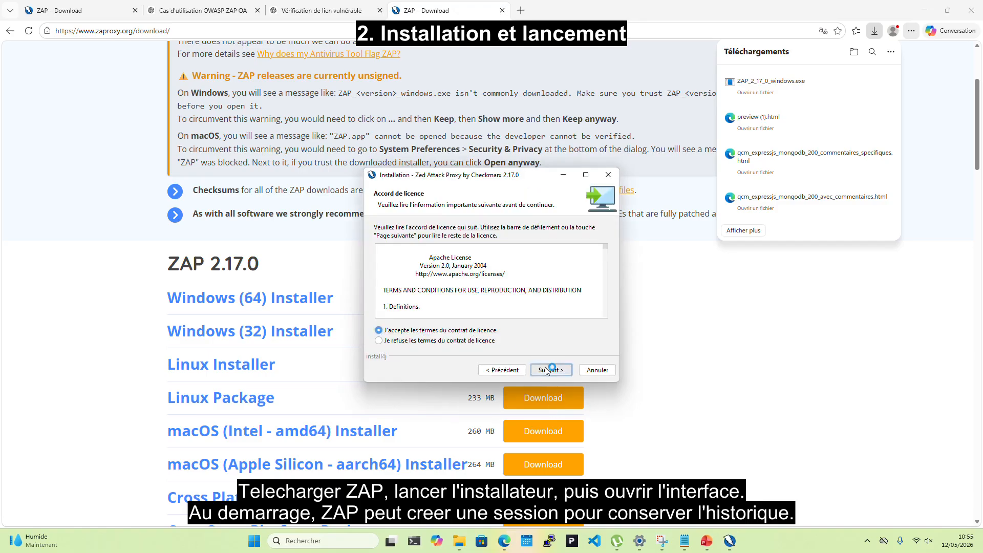
left_click(547, 369)
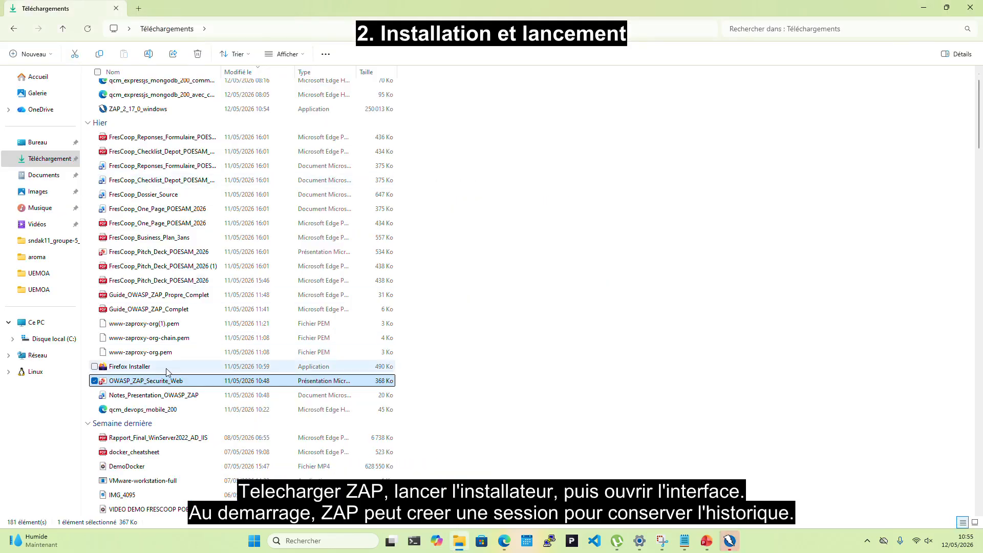
Run Firefox Installer from the Downloads folder and finish the ZAP setup wizard.
left_click(168, 368)
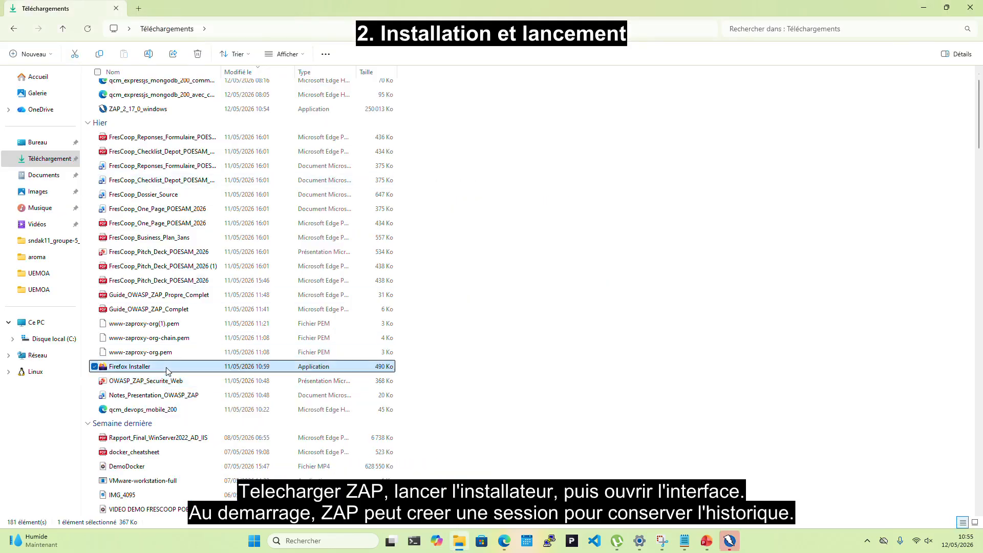
double_click(167, 369)
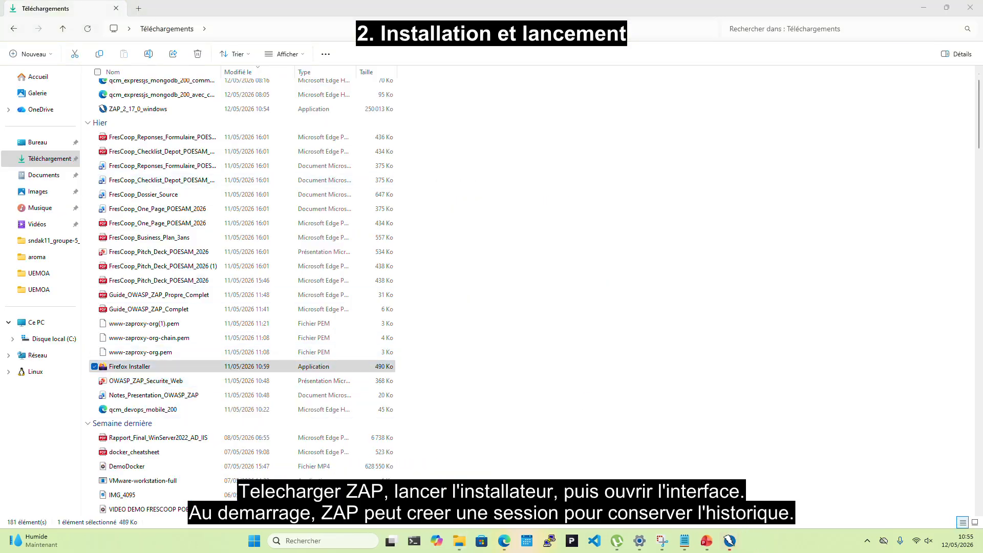
left_click(719, 542)
left_click(605, 371)
left_click(730, 546)
left_click(504, 301)
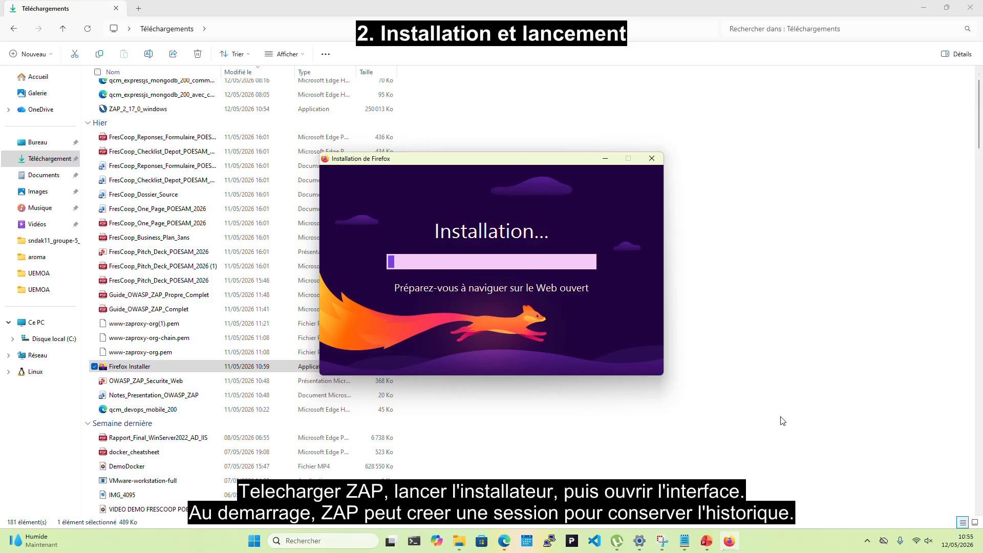
Clear the open windows off the desktop and close the OWASP_ZAP_Securite_Web presentation.
left_click(921, 10)
left_click(922, 10)
left_click(922, 11)
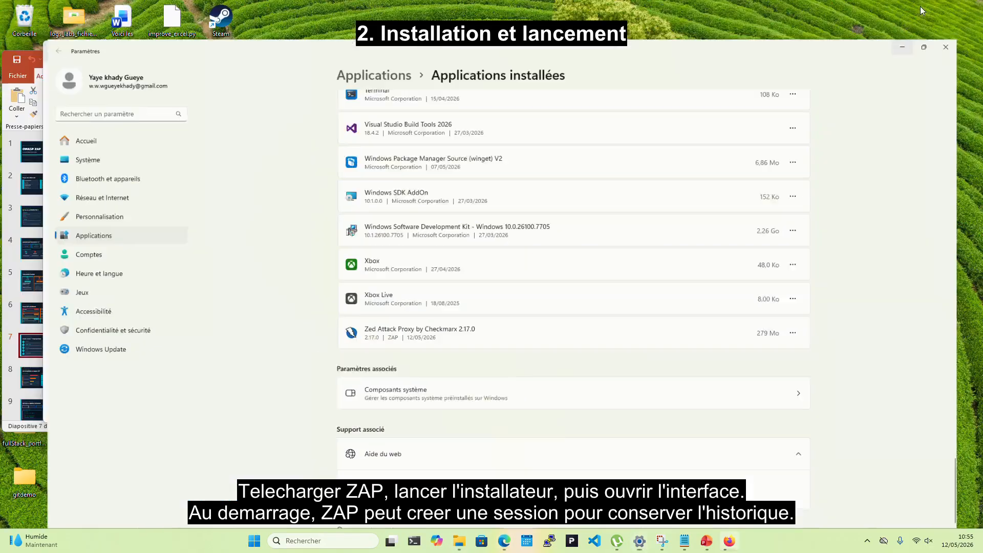
left_click(718, 51)
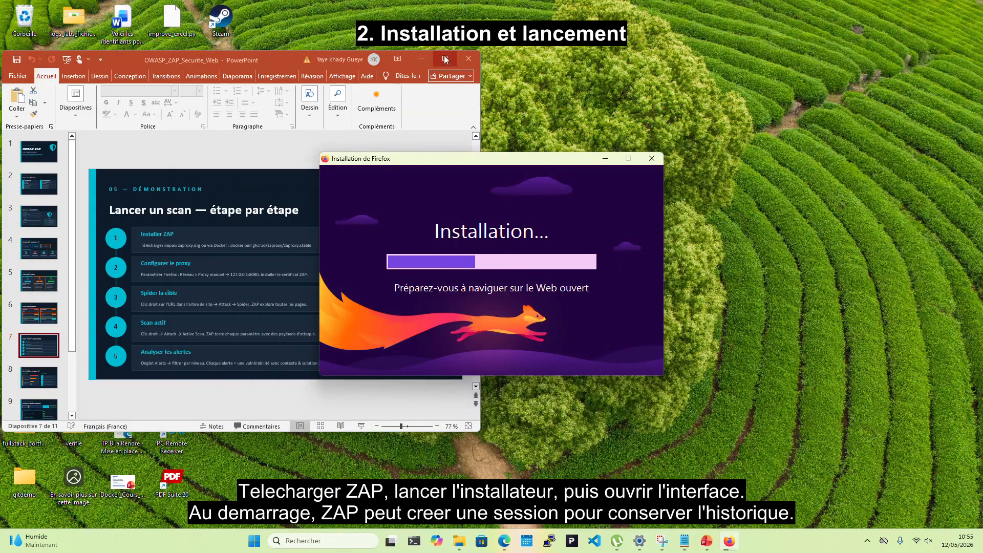
left_click(469, 59)
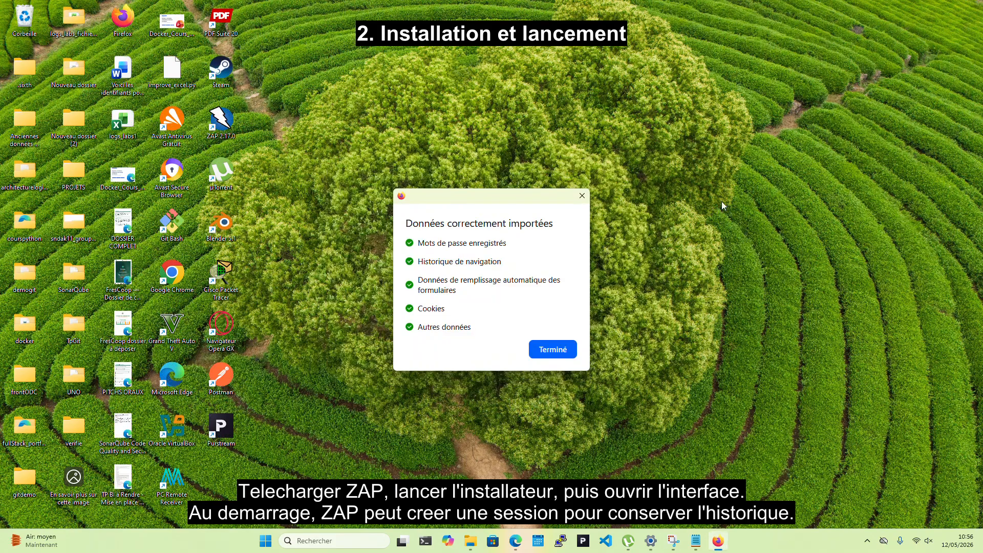
Finish the Firefox data import and launch ZAP 2.17.0 from the desktop.
left_click(553, 350)
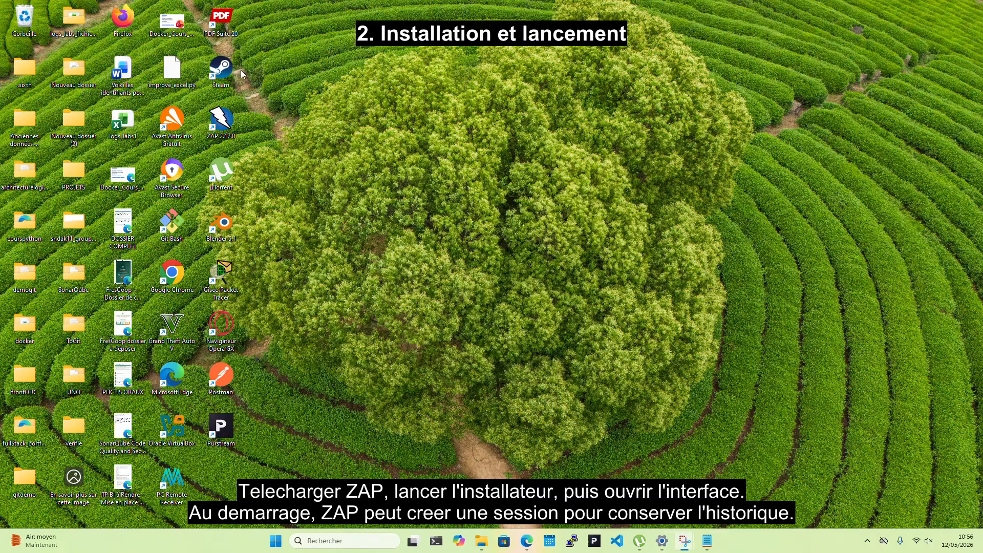
double_click(221, 120)
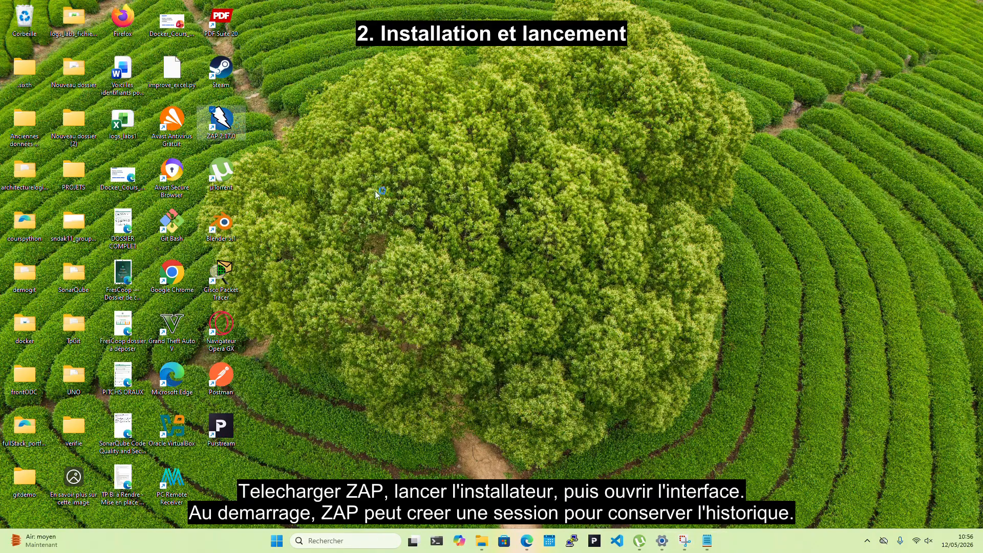
left_click(329, 180)
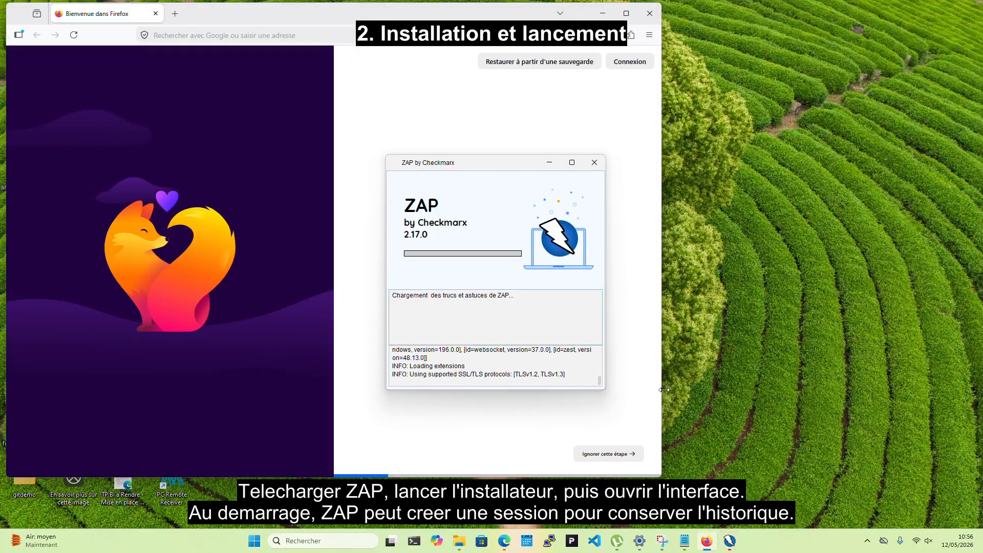
Skip the Firefox welcome steps and start a ZAP session saved under a name based on the current timestamp.
left_click(631, 452)
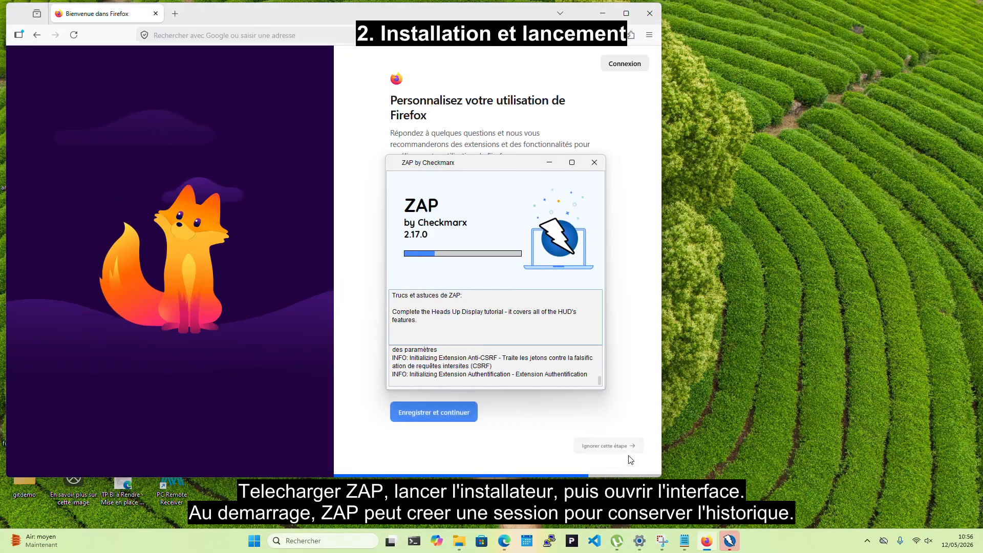
left_click(628, 453)
left_click(629, 451)
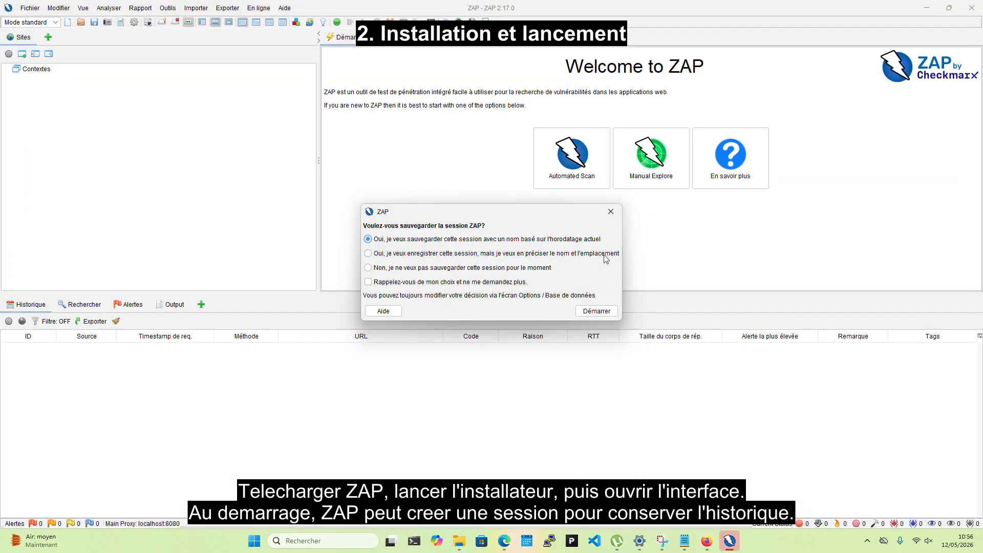
left_click(596, 311)
Open the Server Certificates settings under Network in the ZAP options.
left_click(196, 8)
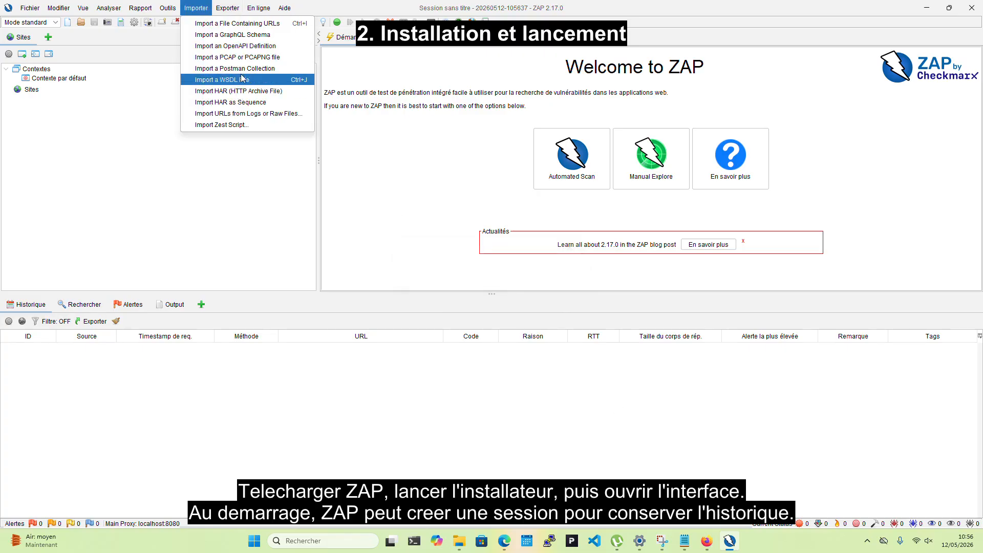
mouse_move(168, 8)
left_click(212, 262)
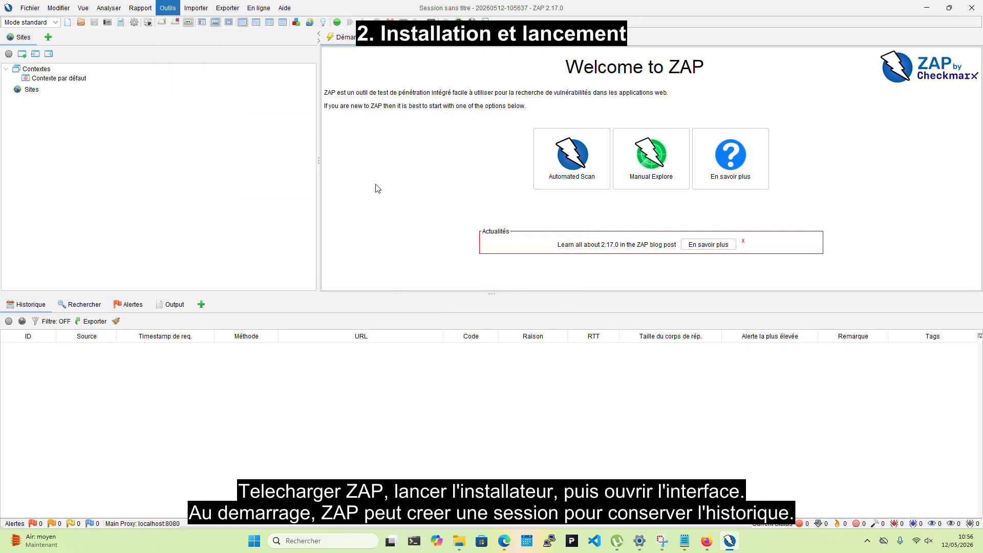
scroll(345, 302, "down", 1)
double_click(344, 336)
scroll(356, 337, "down", 1)
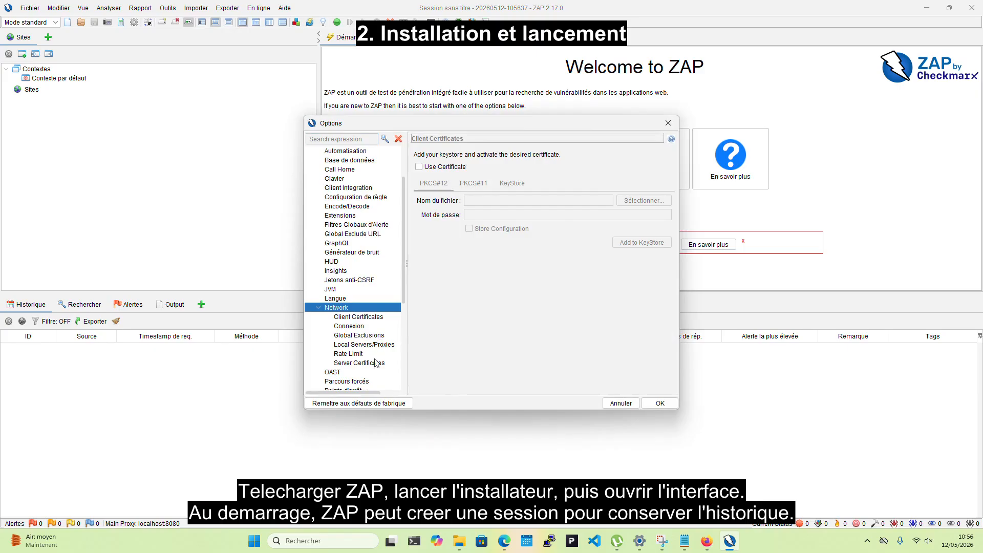
left_click(376, 363)
Save ZAP's root CA certificate as zap_root_ca.cer in the Documents folder and accept the options.
left_click(640, 219)
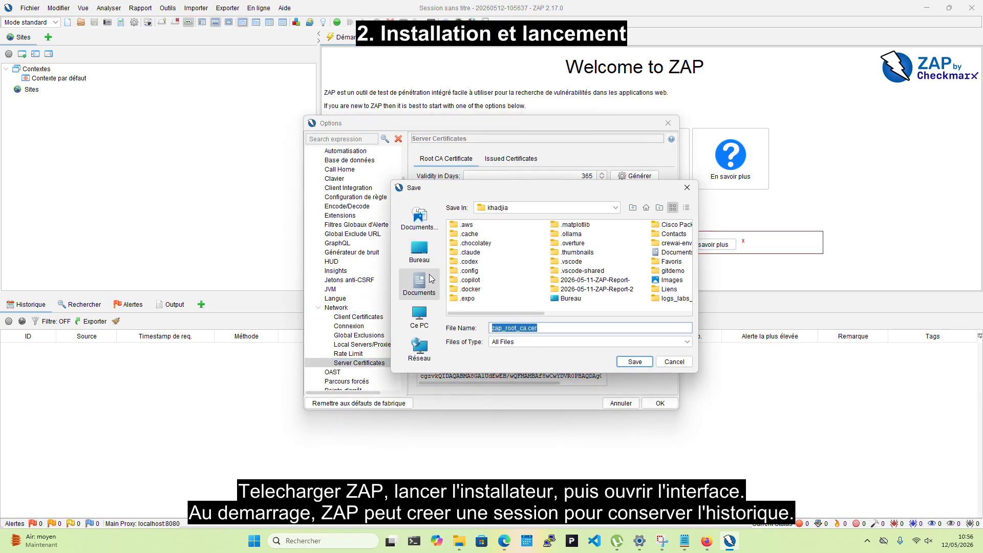
left_click(635, 362)
left_click(576, 304)
left_click(660, 403)
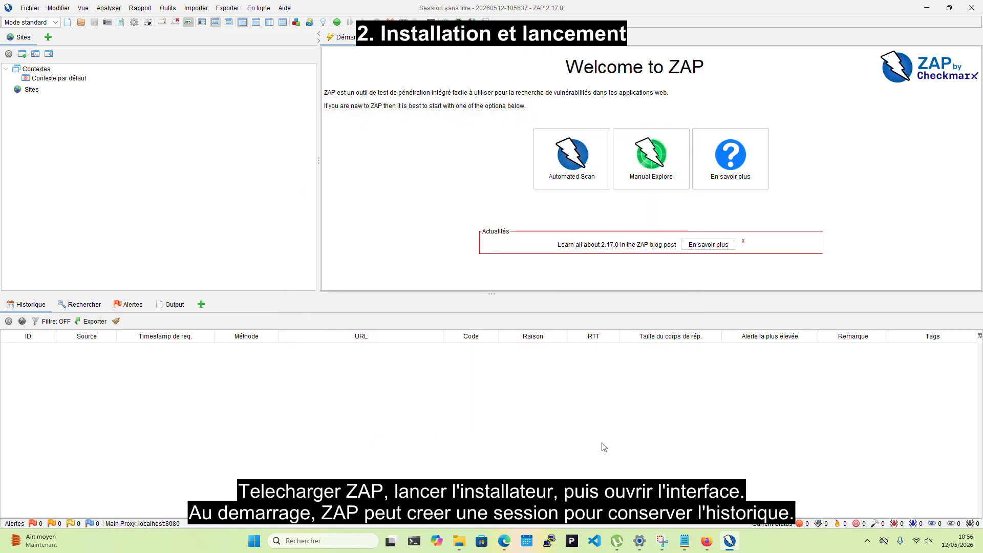
Switch to Firefox and open the proxy configuration in its general settings.
left_click(715, 540)
left_click(971, 33)
left_click(873, 423)
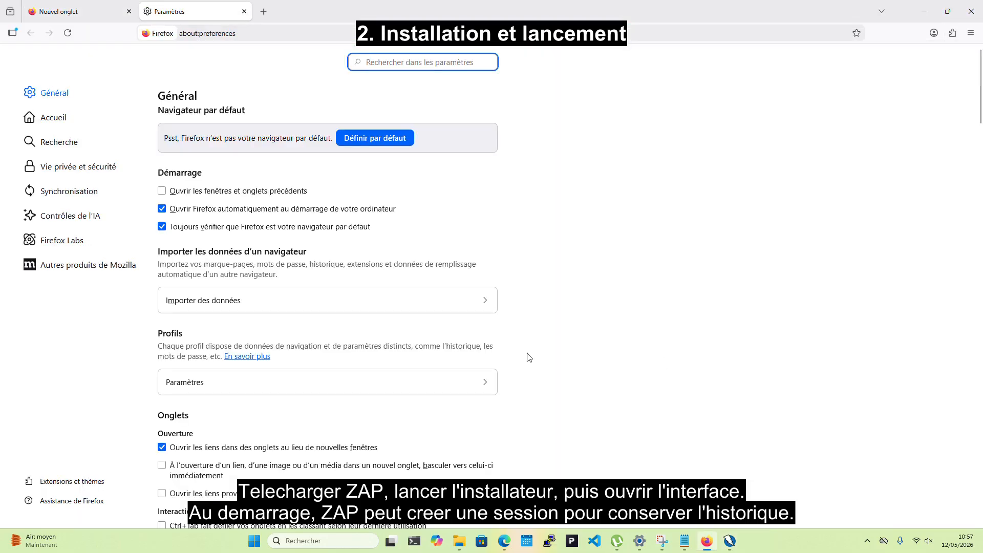
left_click_drag(981, 98, 981, 499)
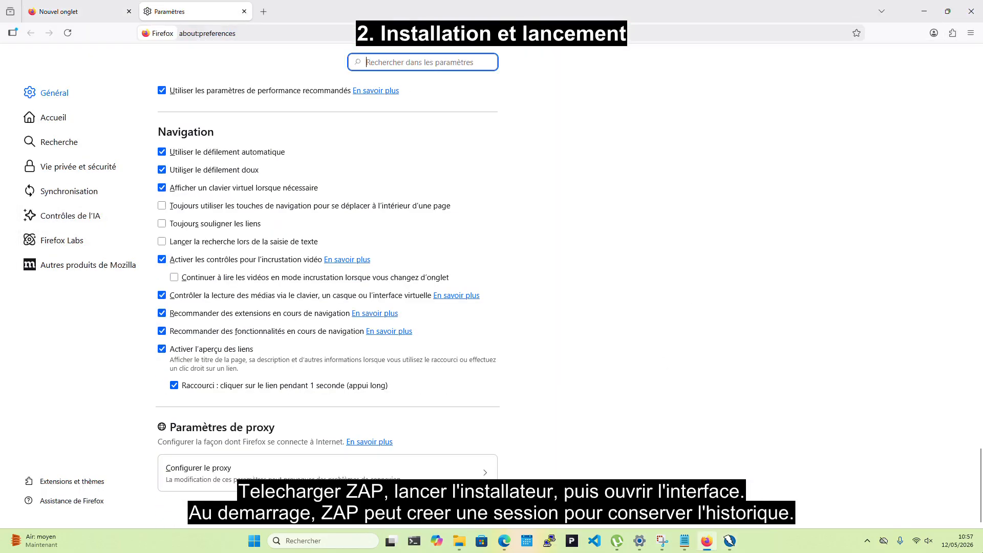
left_click(441, 467)
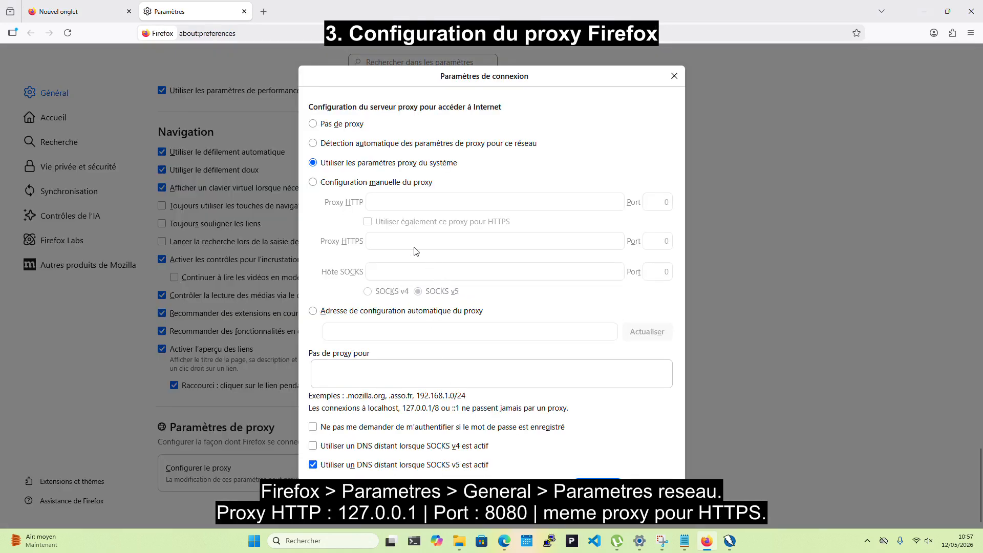
Configure a manual HTTP proxy at 127.0.0.1, port 8080, use it for HTTPS as well, and save the connection settings.
left_click(339, 185)
left_click(408, 200)
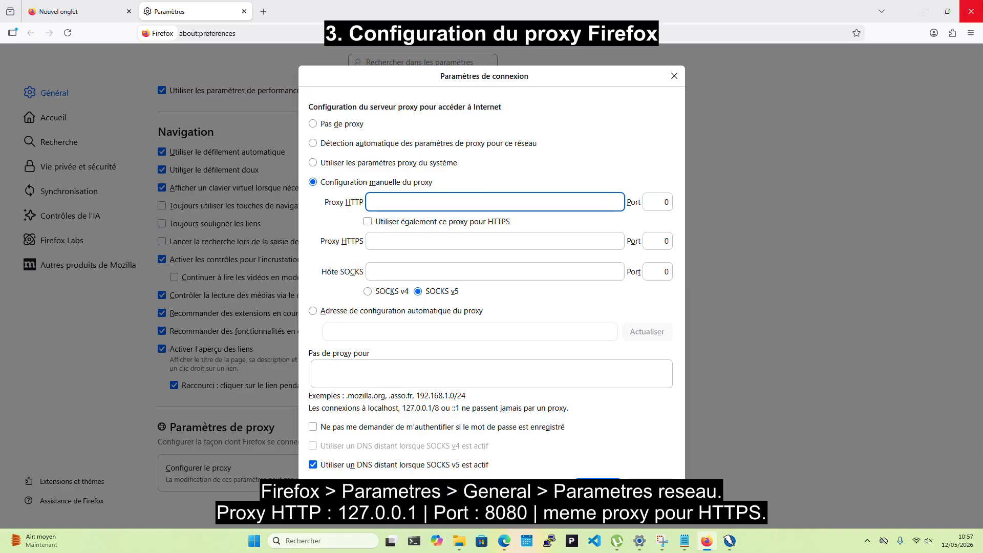
type("127.0.0.1")
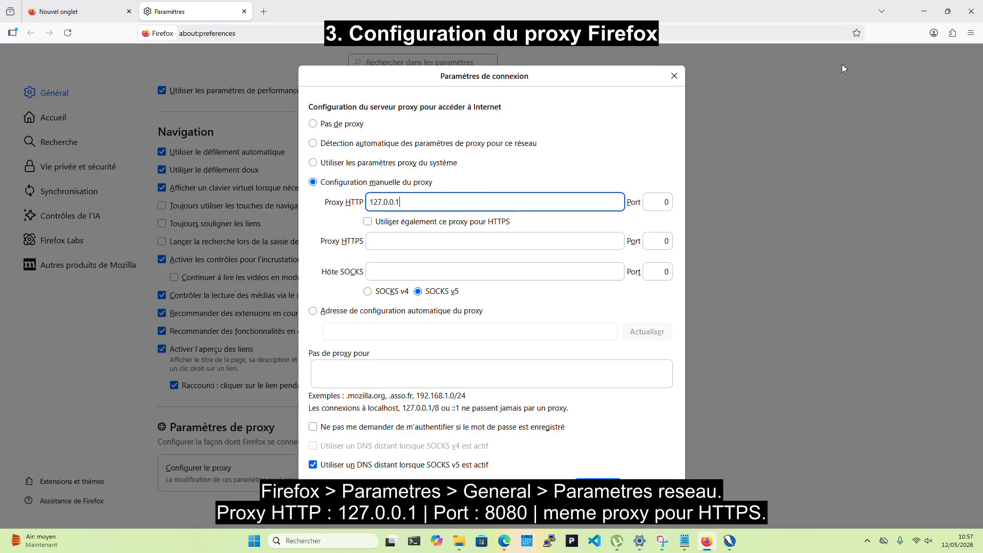
left_click(665, 199)
type("8")
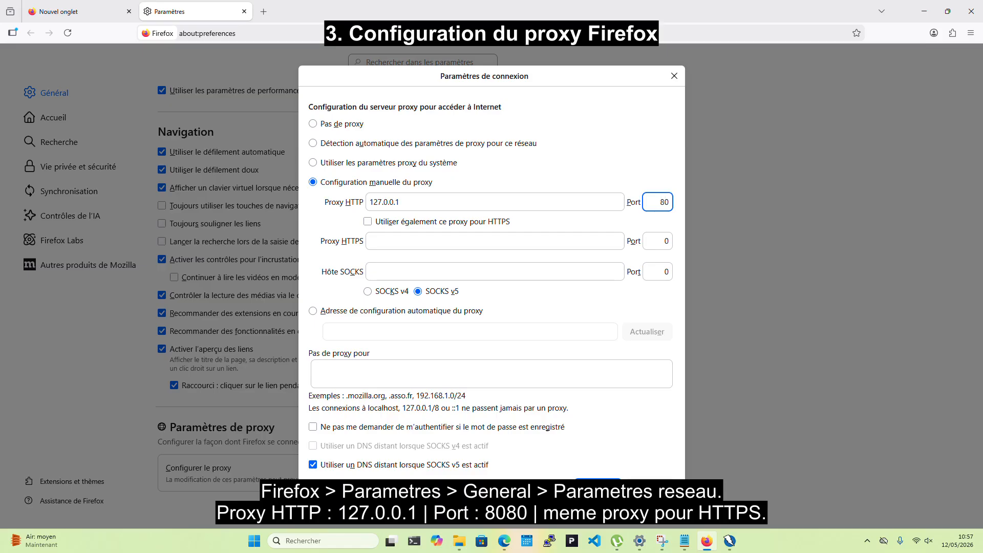
type("080")
left_click(398, 223)
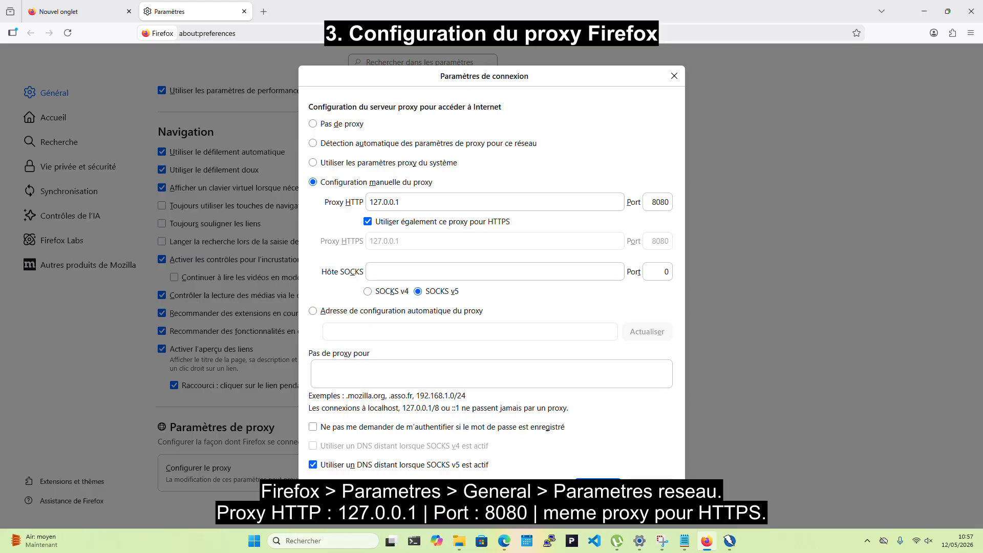
left_click(598, 484)
Open the certificate manager from Firefox's privacy and security settings.
left_click(30, 166)
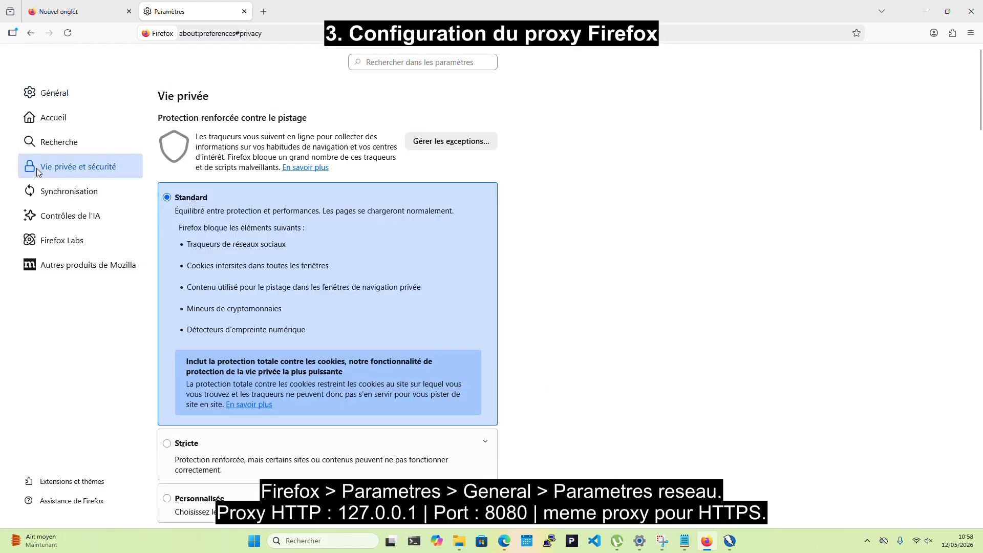
scroll(711, 297, "down", 10)
scroll(597, 391, "down", 12)
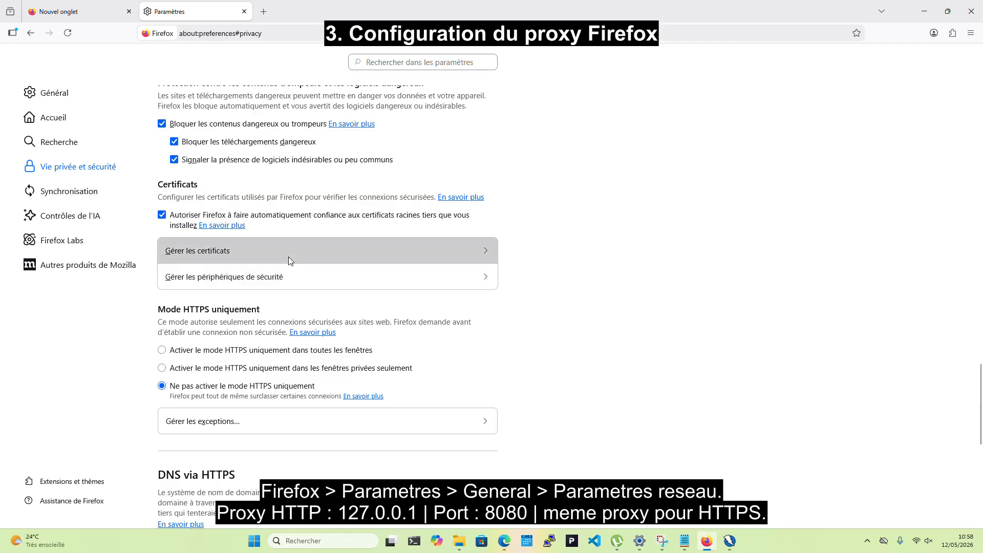
left_click(288, 256)
Import zap_root_ca from Documents as a certificate authority, trust it to identify websites, and close the certificate manager.
left_click(473, 367)
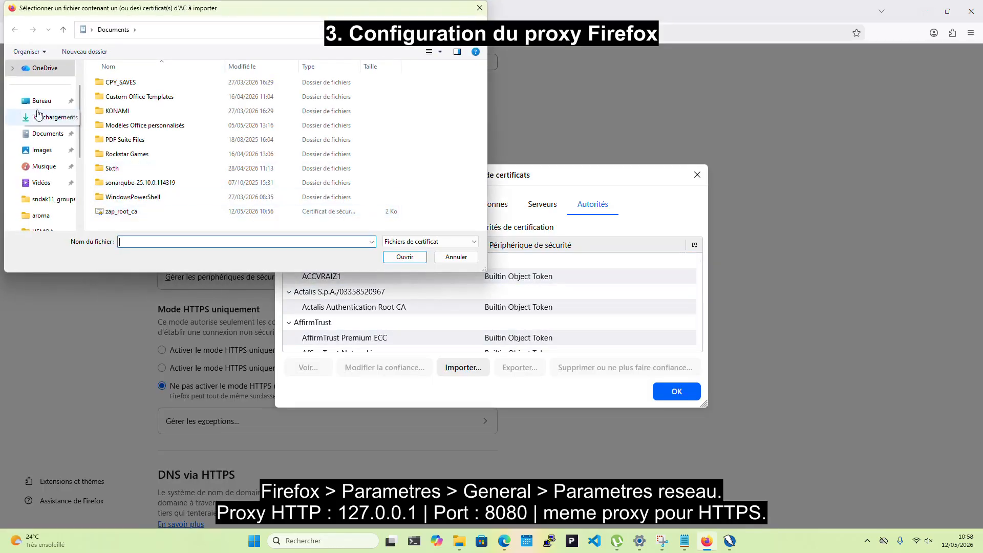
left_click(42, 132)
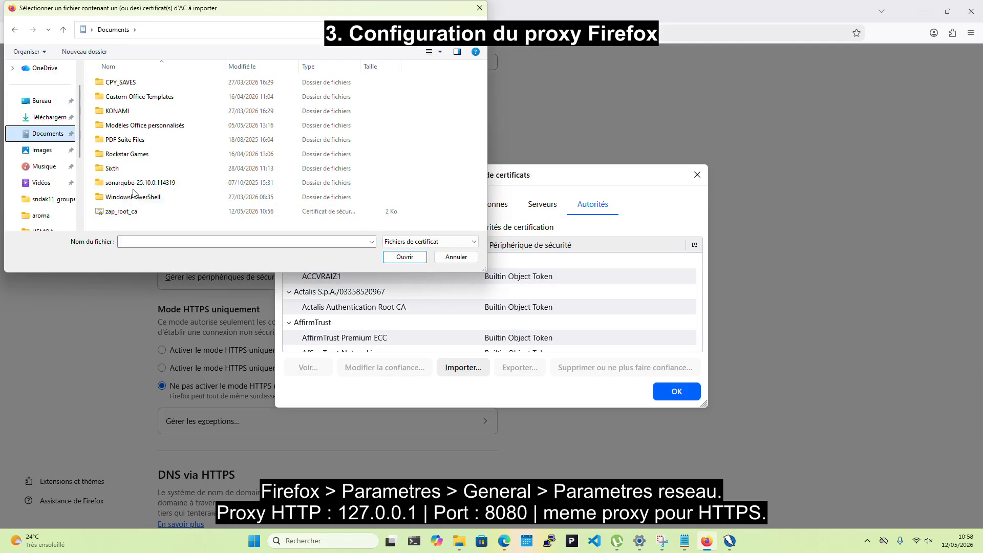
left_click(132, 211)
left_click(404, 257)
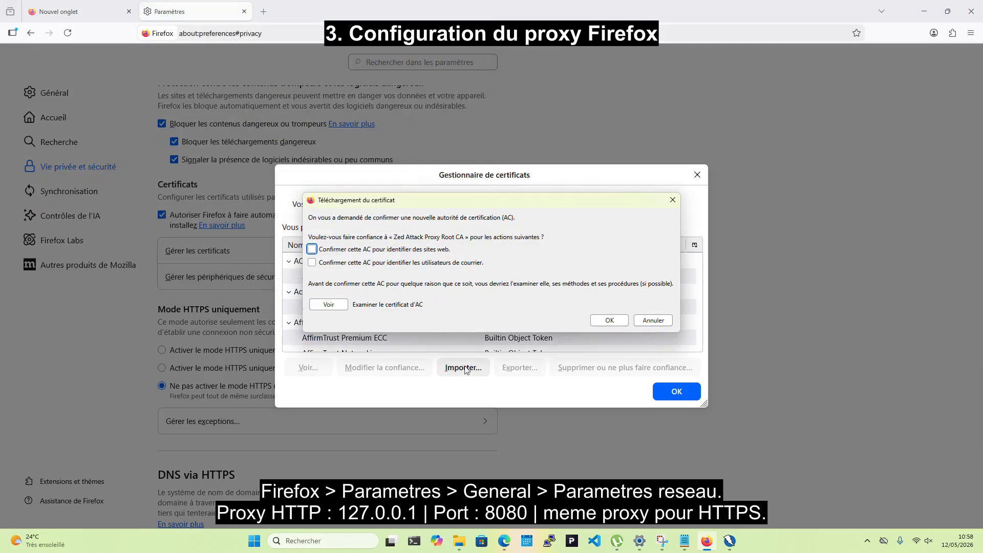
left_click(312, 249)
left_click(609, 321)
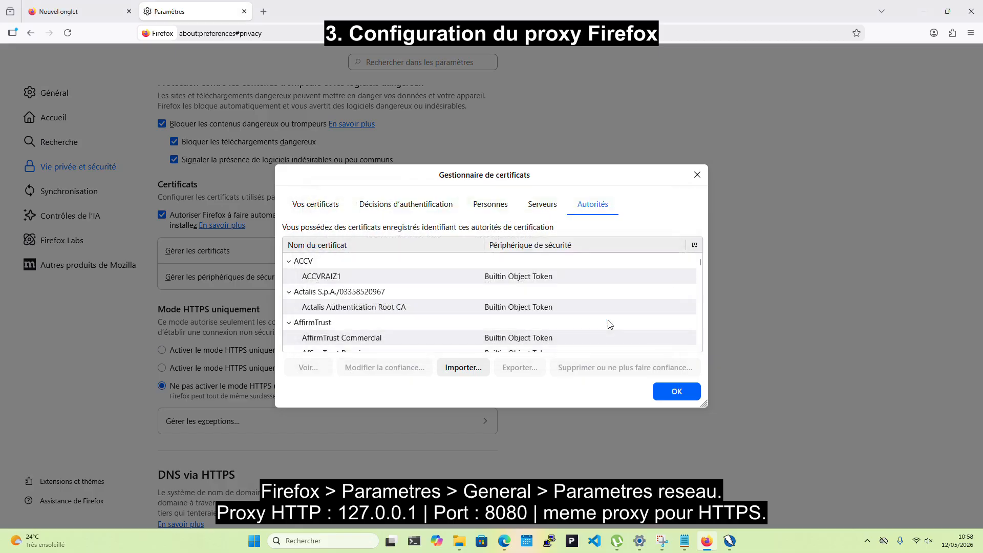
left_click(695, 391)
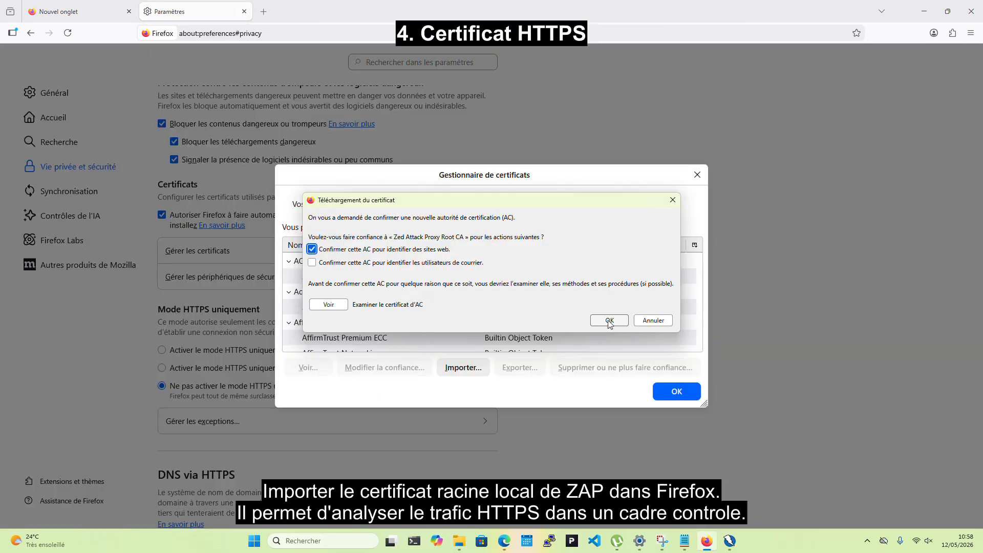
left_click(609, 321)
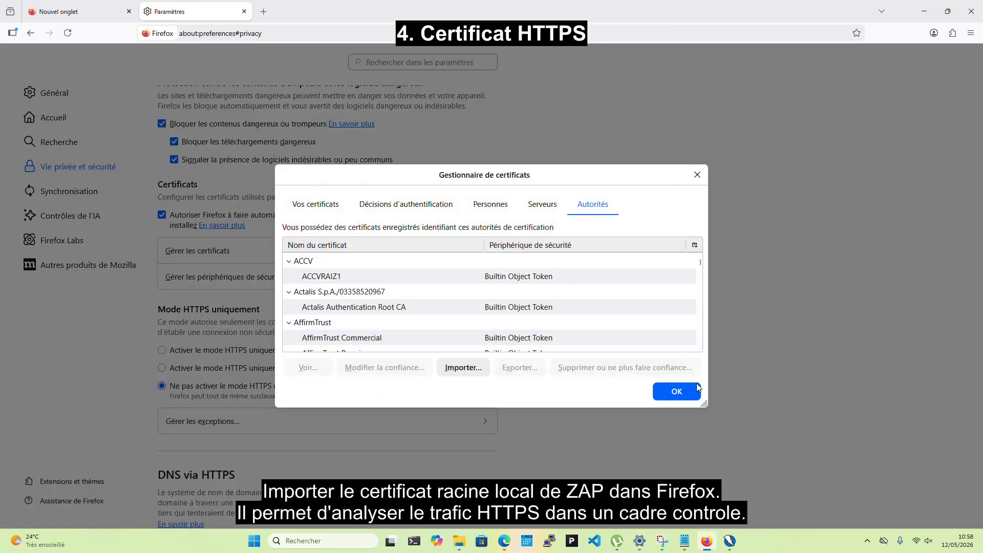
left_click(684, 393)
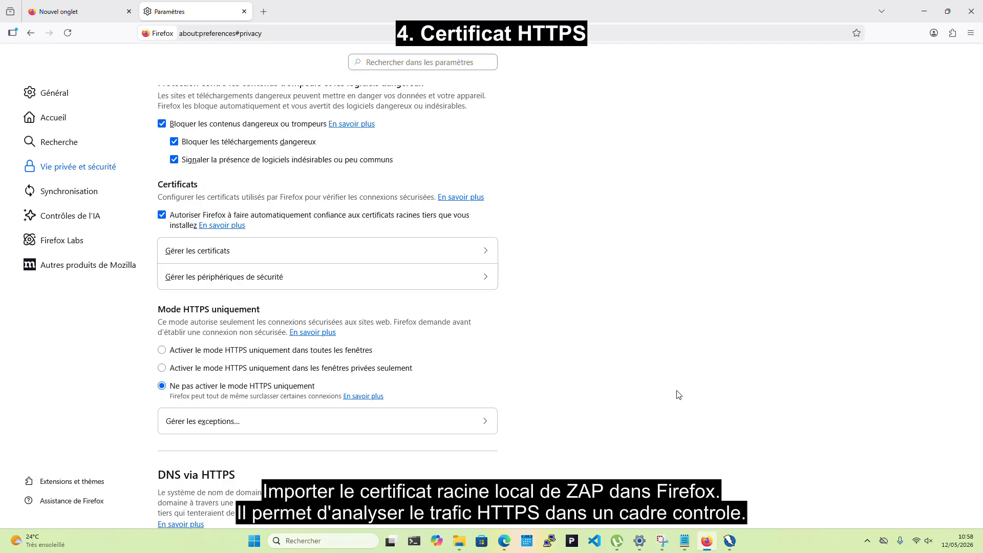
left_click(684, 540)
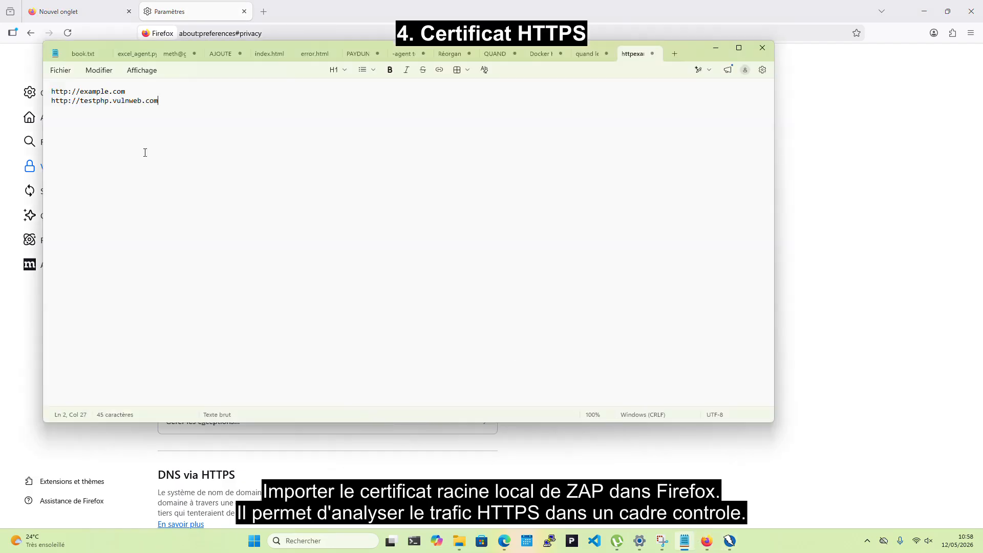
left_click_drag(125, 91, 43, 90)
key("ctrl+c")
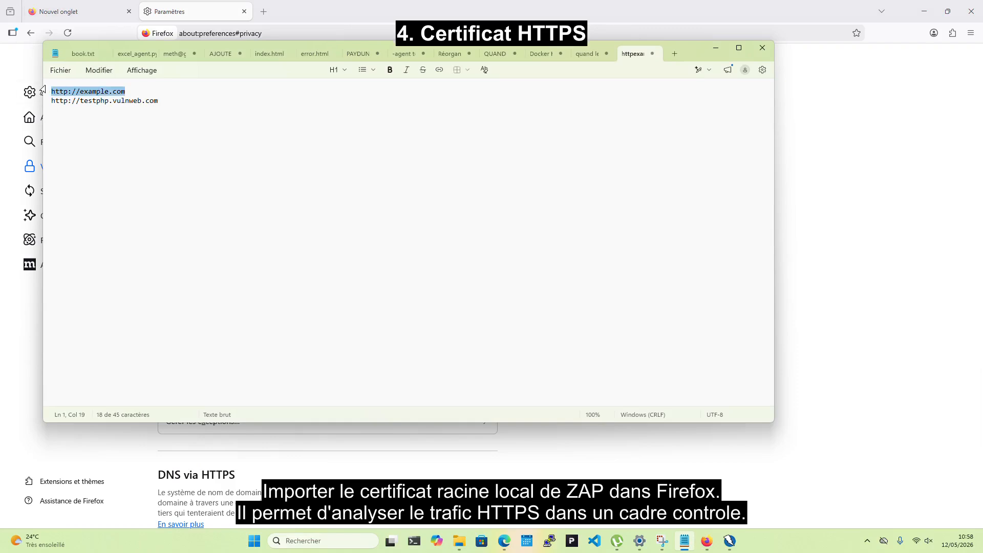
left_click(736, 452)
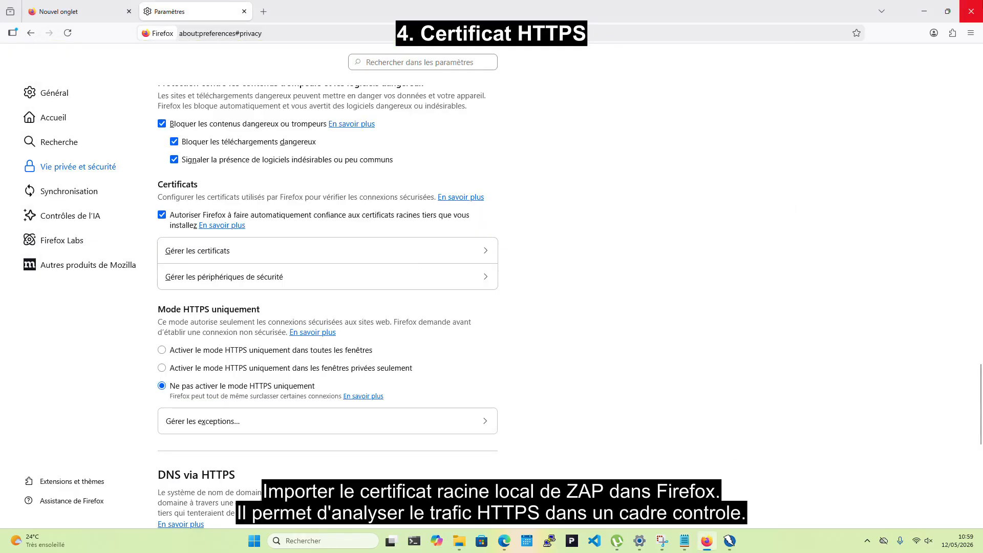
Close the Firefox window and launch Firefox again.
left_click(971, 10)
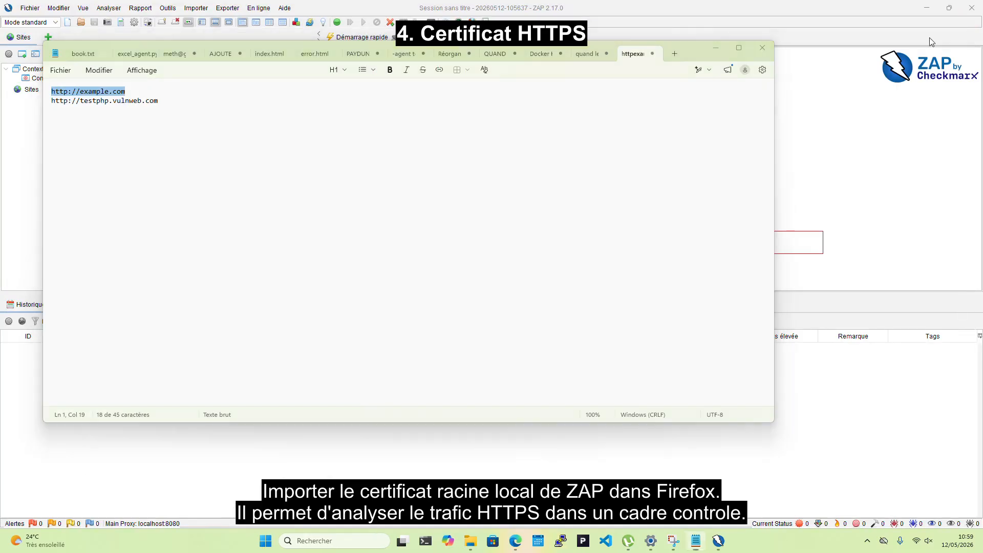
key("super")
type("FI")
key("Return")
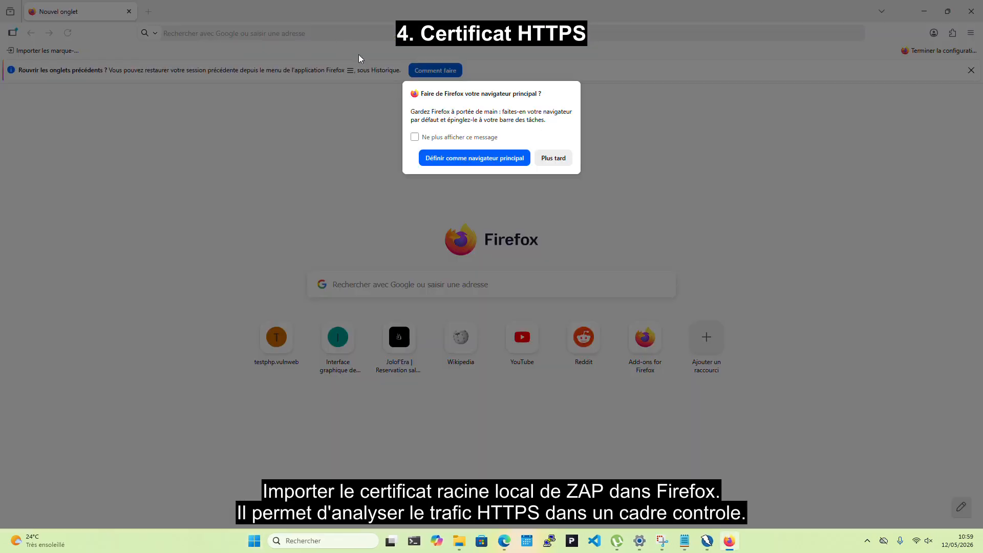
left_click(567, 154)
left_click(329, 30)
key("ctrl+v")
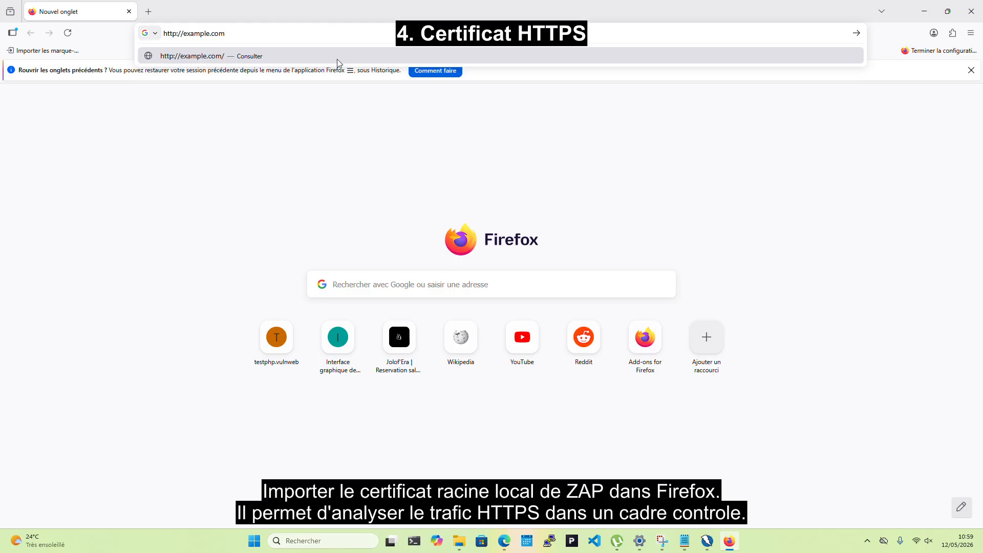
left_click(337, 59)
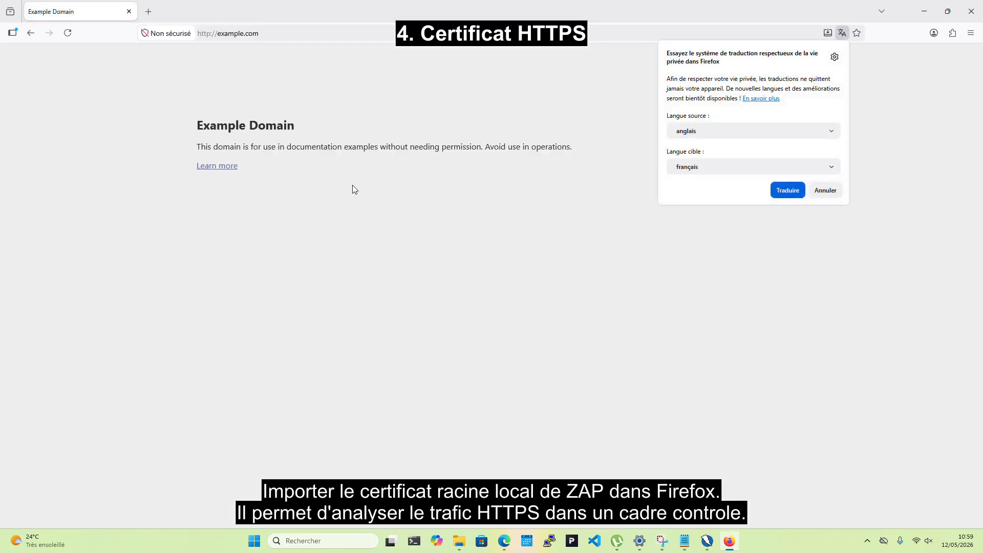
left_click(684, 541)
left_click_drag(158, 100, 47, 102)
key("ctrl+c")
left_click(15, 76)
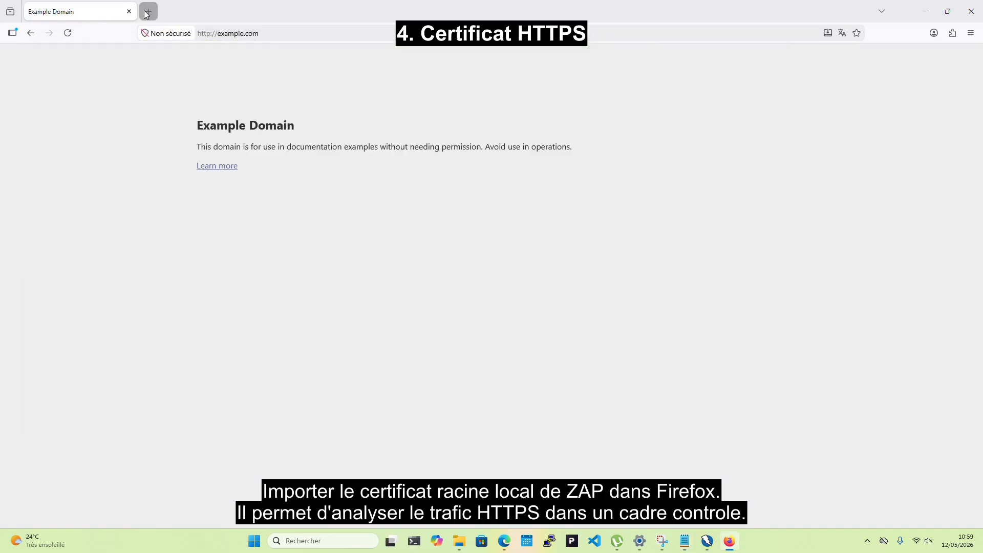
left_click(149, 11)
key("ctrl+v")
key("Return")
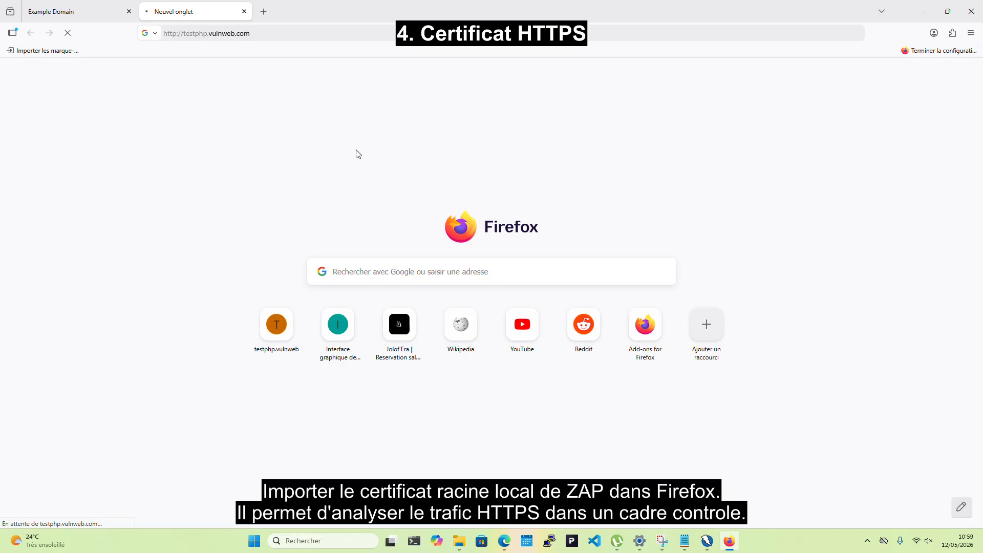
left_click(48, 7)
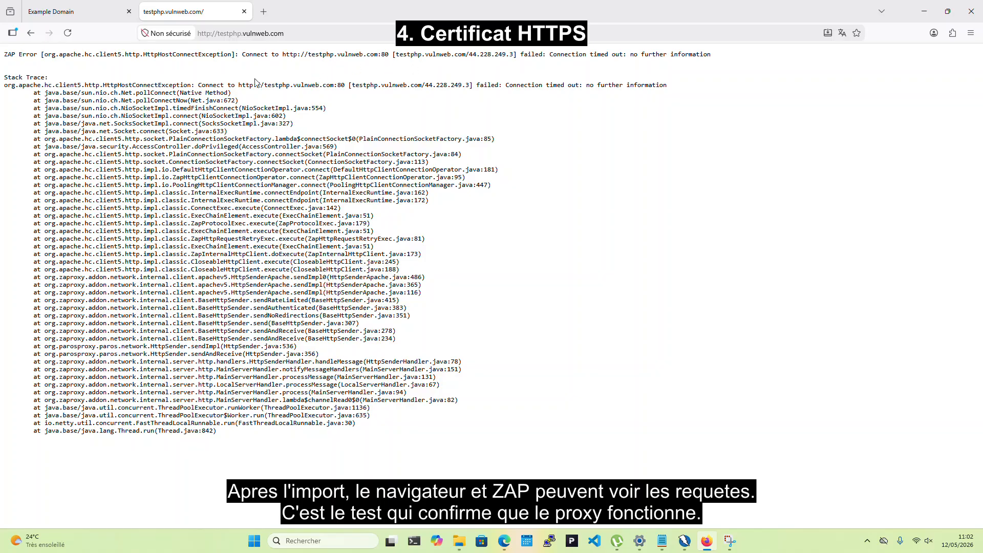
Switch to ZAP and check the main proxy's address and port in the Local Servers/Proxies options.
left_click(684, 540)
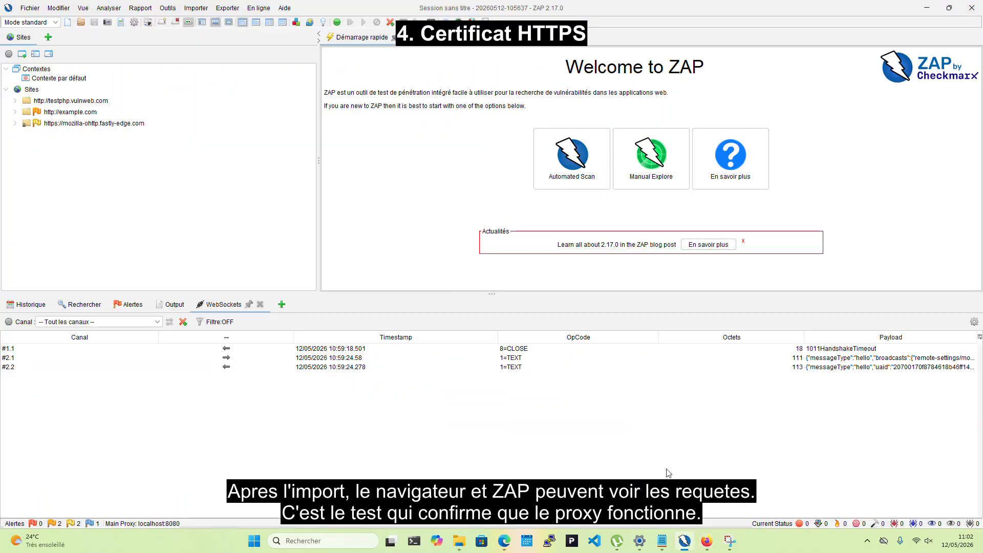
left_click(167, 8)
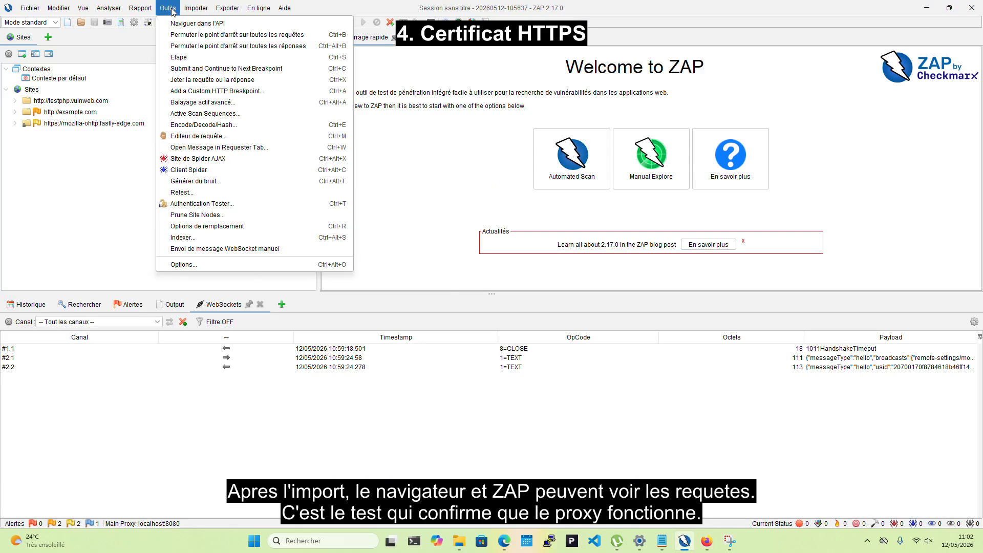
left_click(284, 8)
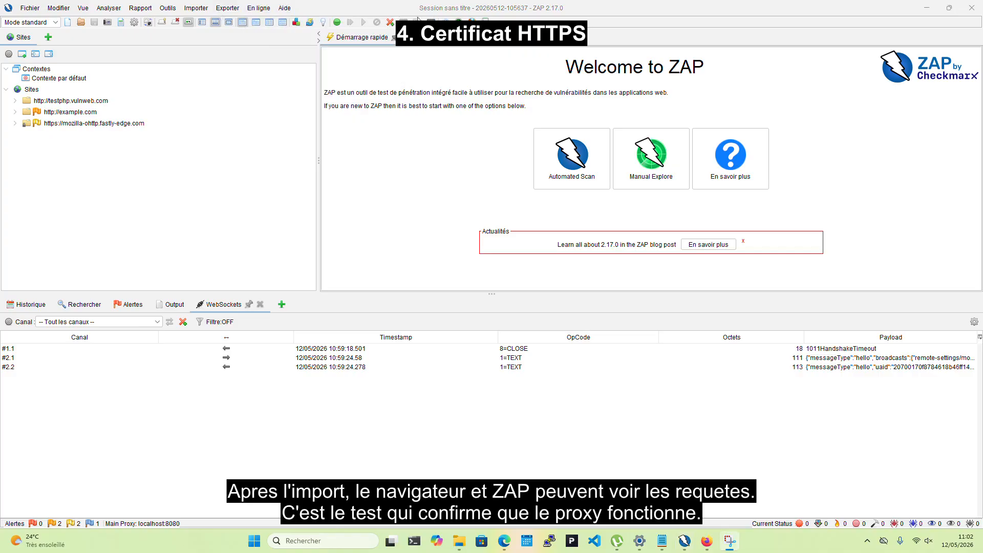
left_click(168, 9)
left_click(222, 264)
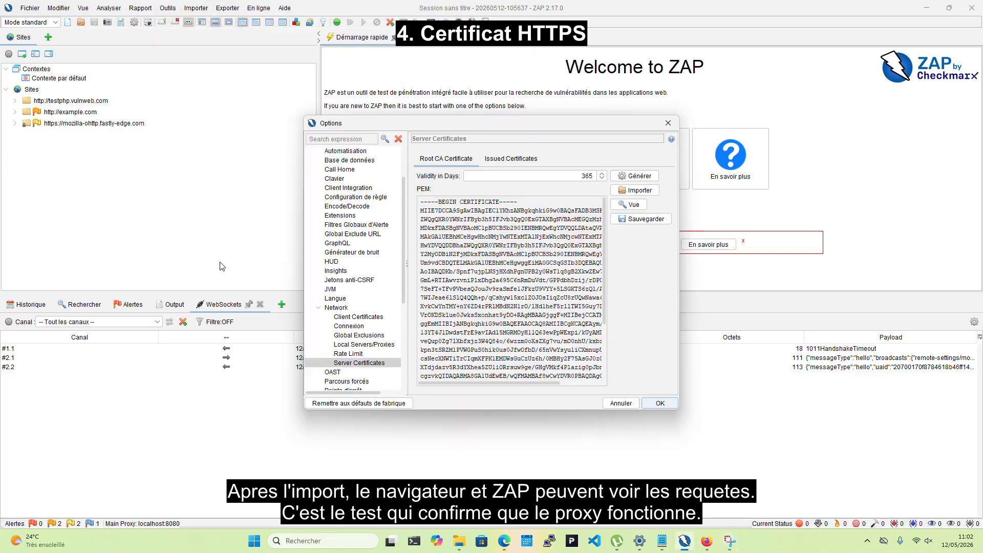
left_click(342, 310)
left_click(364, 344)
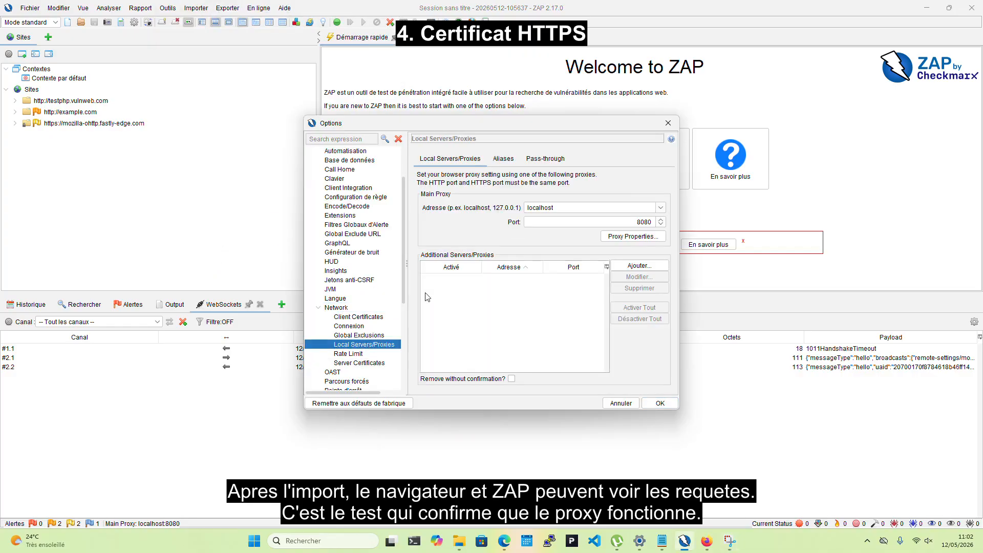
left_click(660, 403)
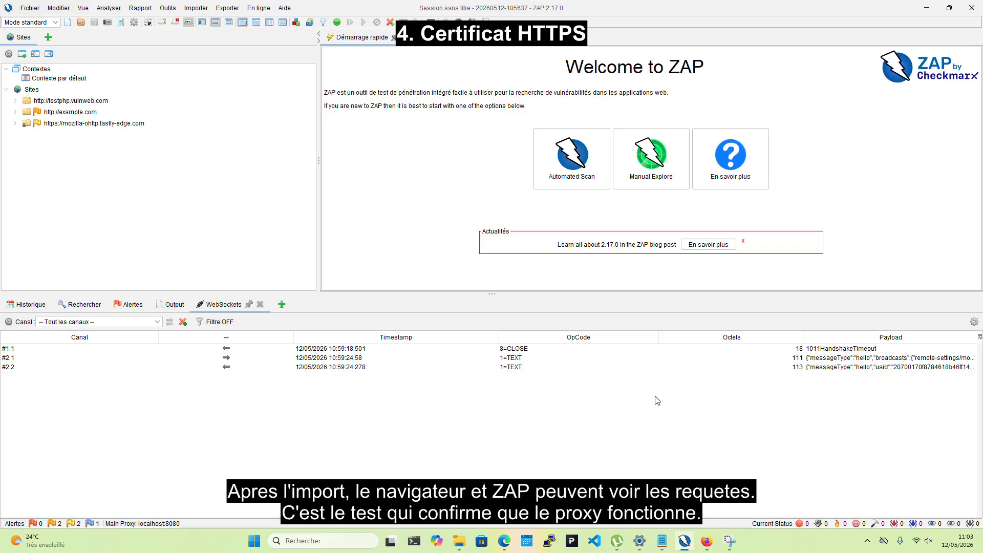
Open a Command Prompt and ping testphp.vulnweb.com to test connectivity to the target.
right_click(414, 541)
left_click(389, 428)
type("P")
key("BackSpace")
type("ping test")
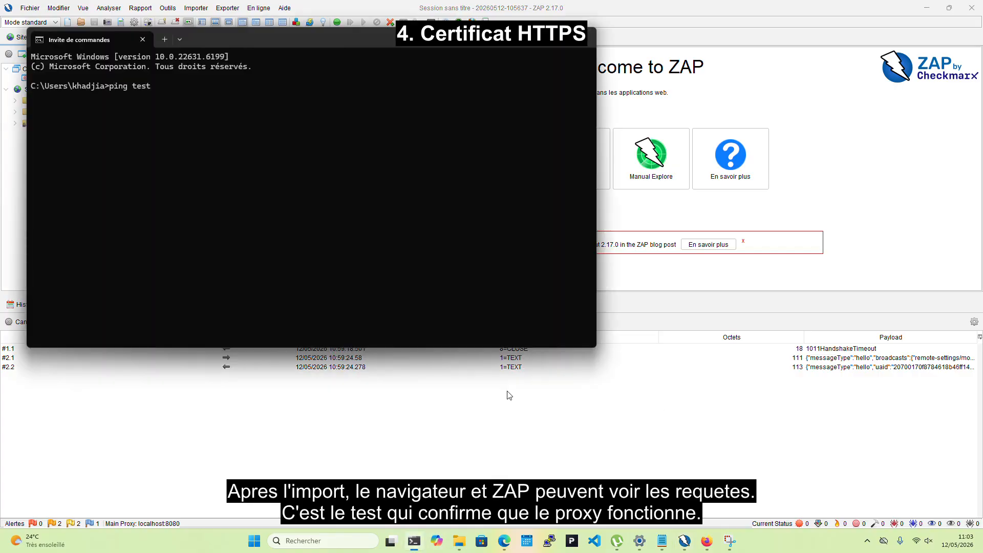
type("php.vulnweb.com")
key("Return")
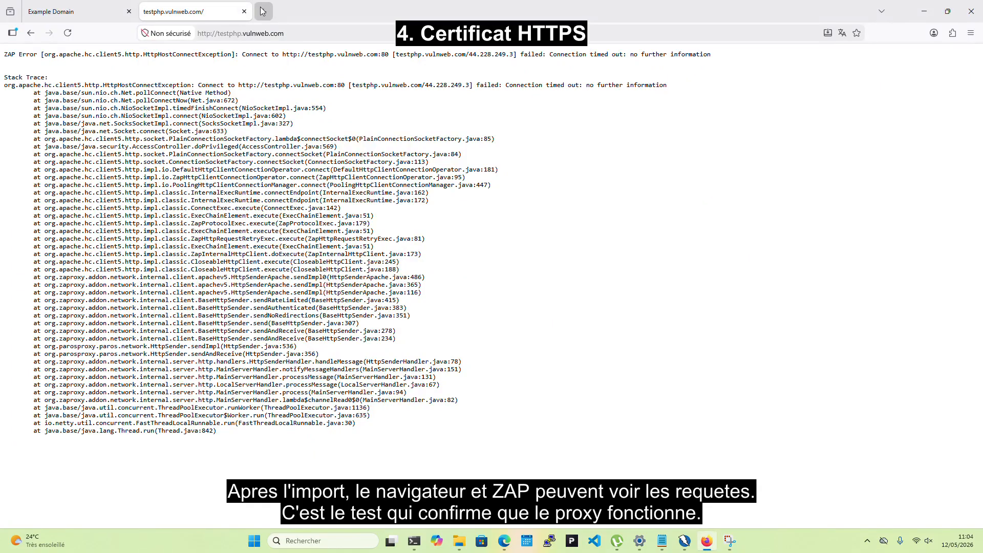
left_click(263, 11)
type("http:")
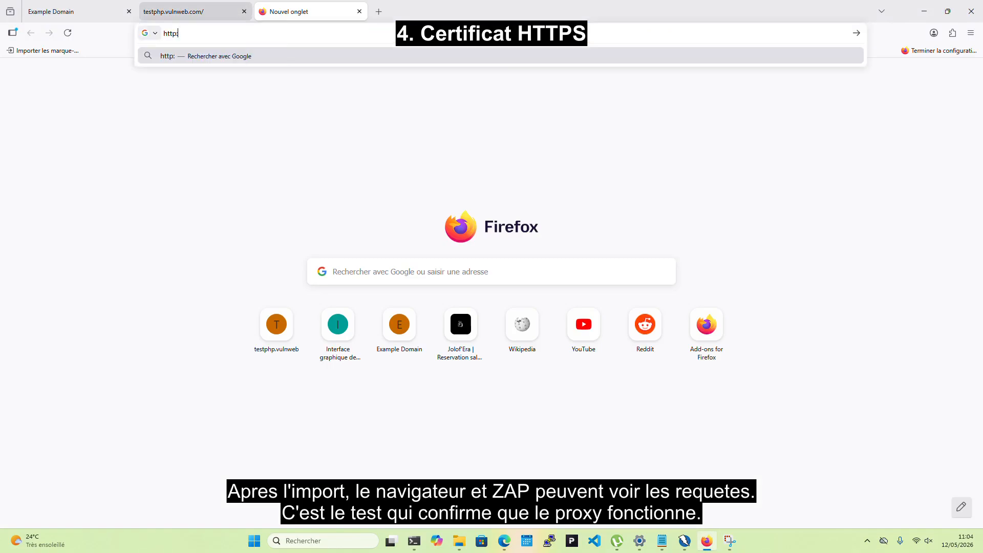
type("//demo.testfire.net")
key("Return")
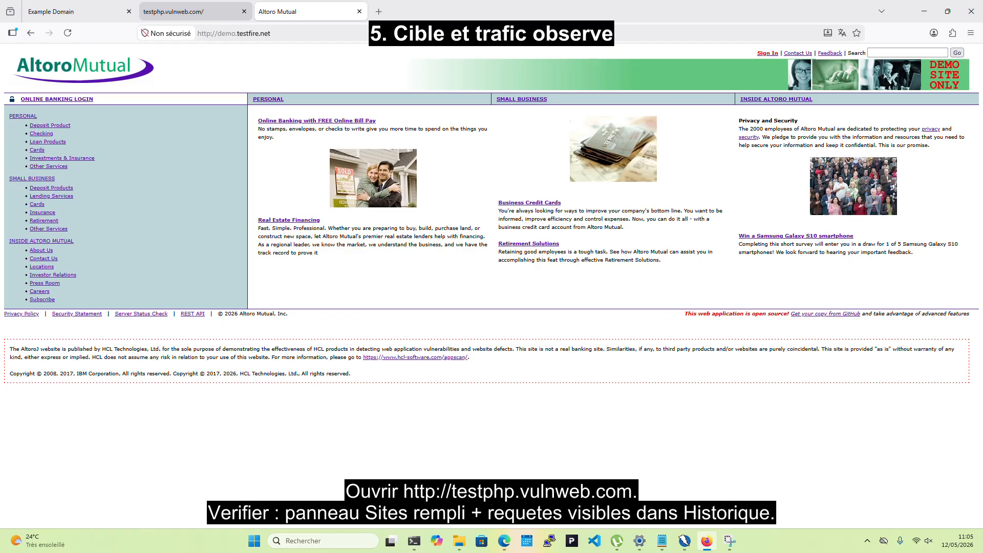
left_click(378, 11)
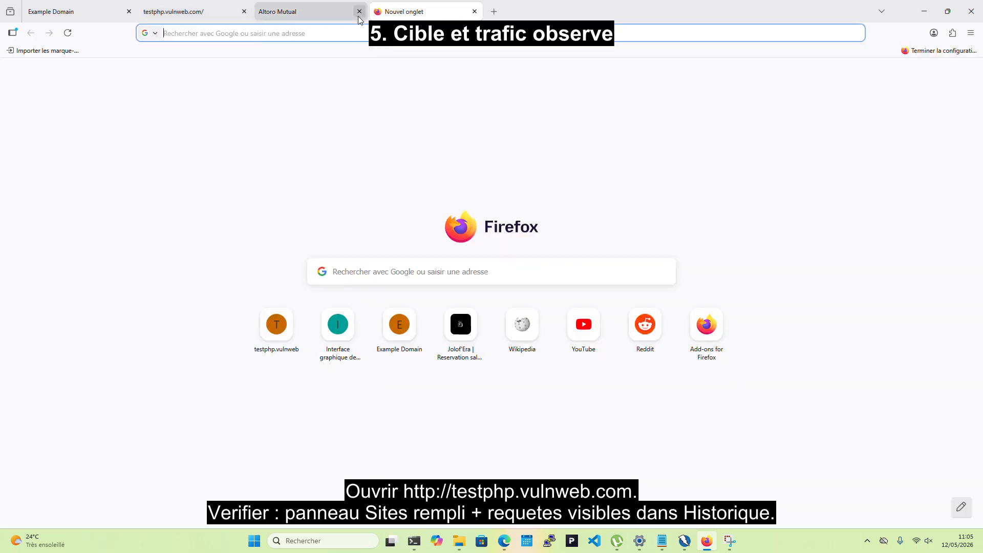
type("https://")
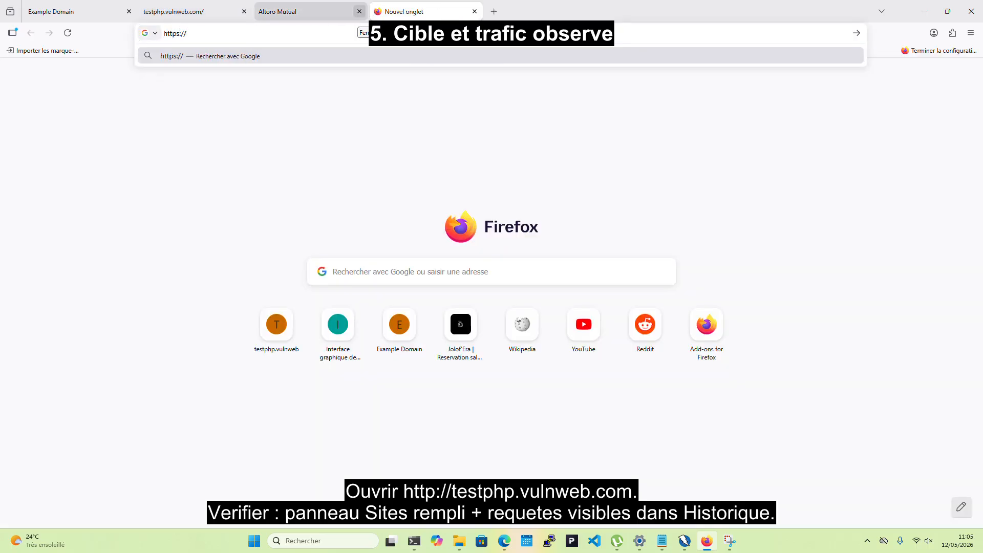
type("juice-sho")
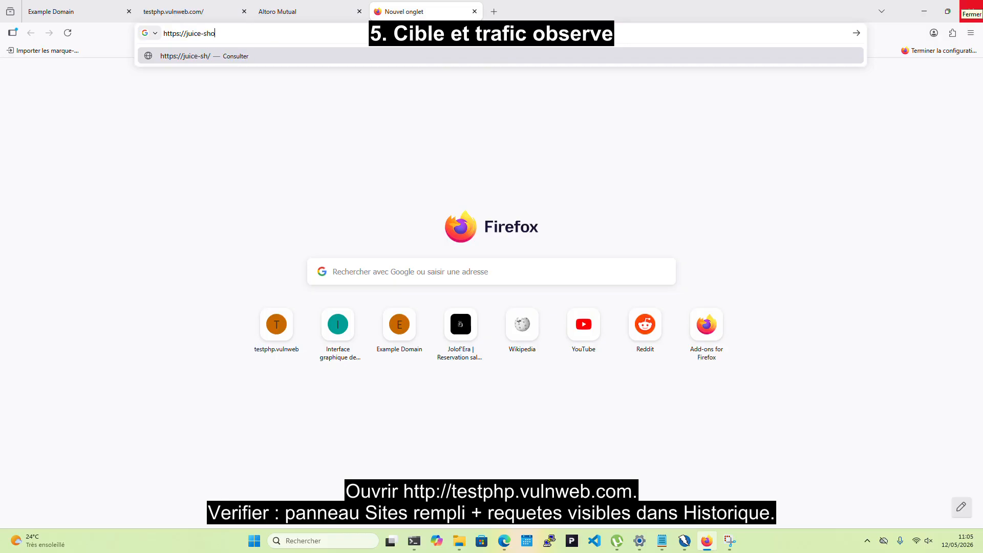
type("p.heroku")
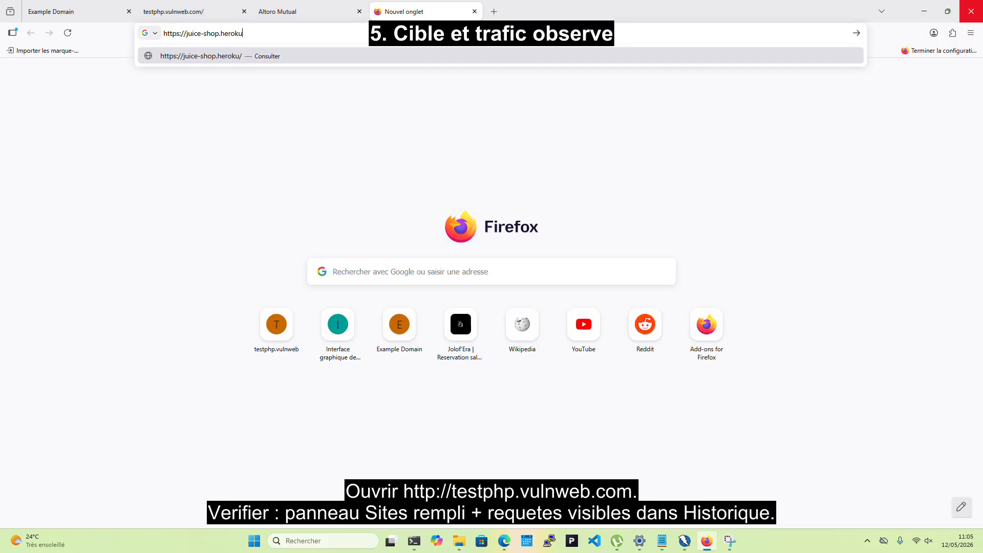
type("app.com")
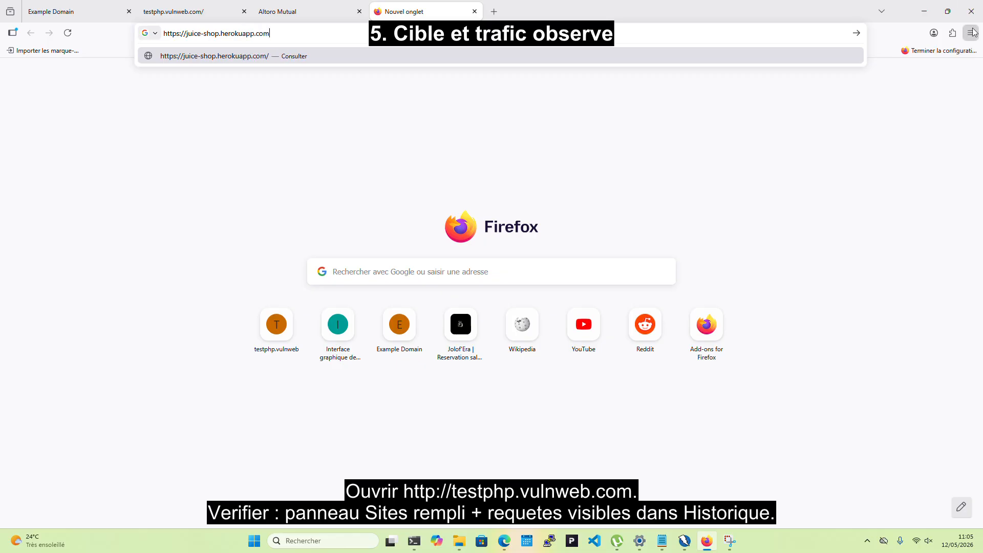
key("Return")
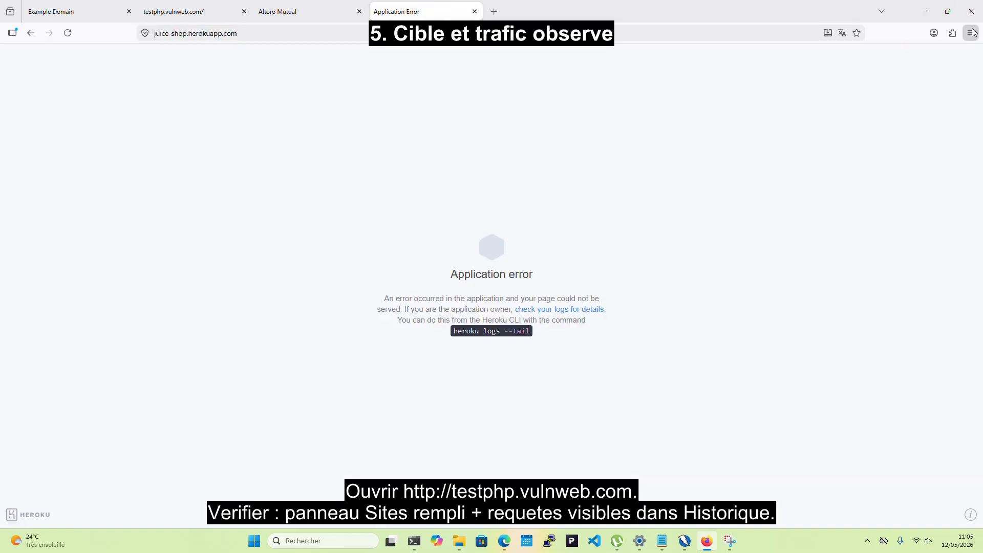
key("ctrl+shift+Tab")
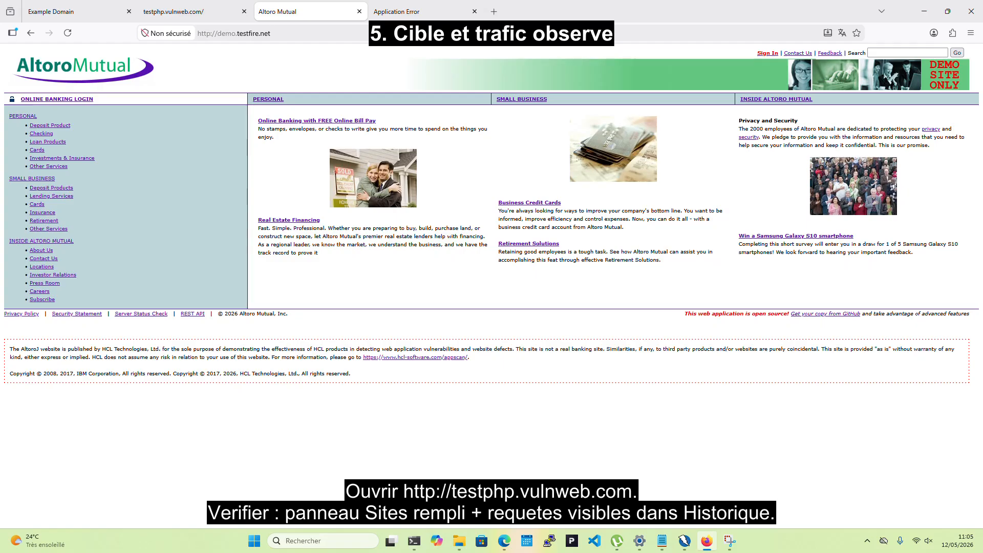
mouse_move(681, 541)
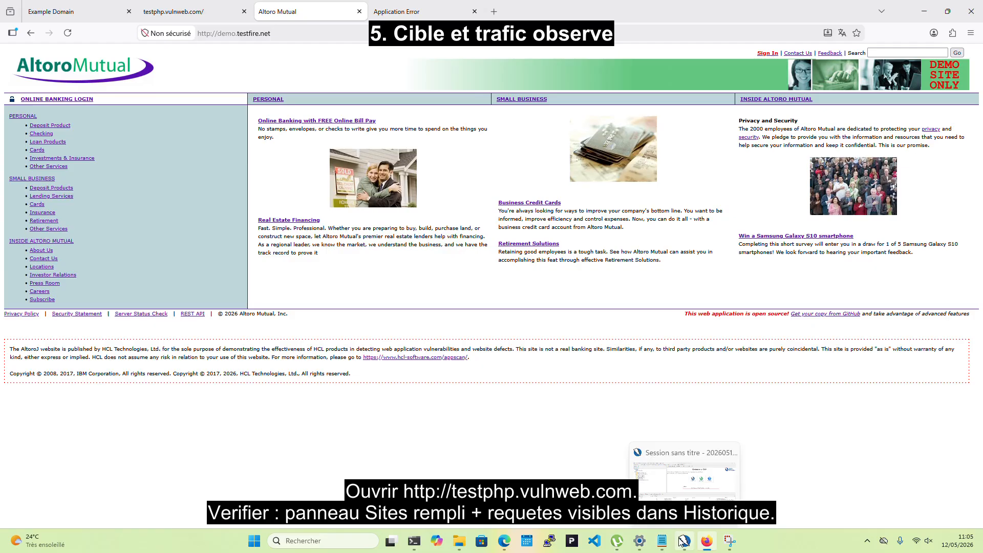
left_click(414, 540)
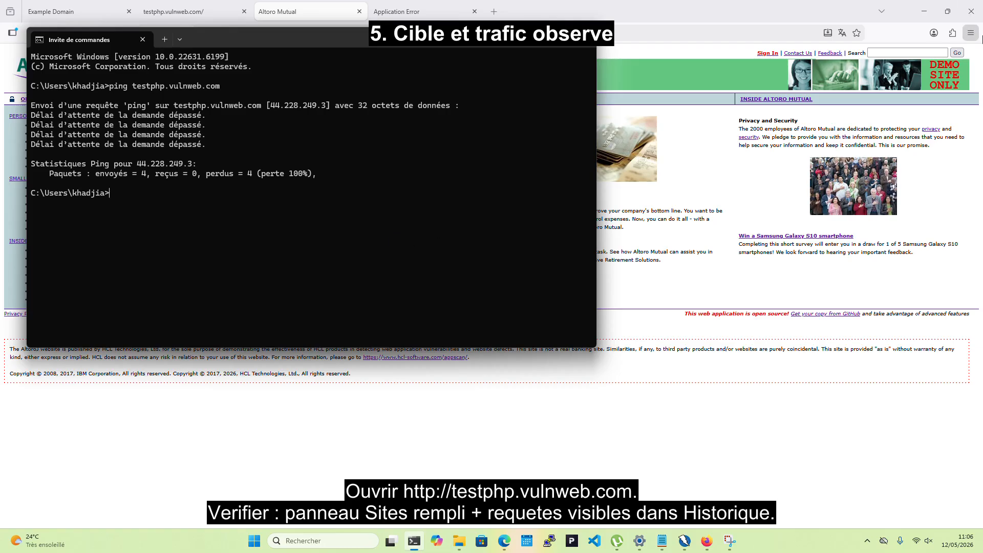
type("curl http://test")
type("php.vulnweb.")
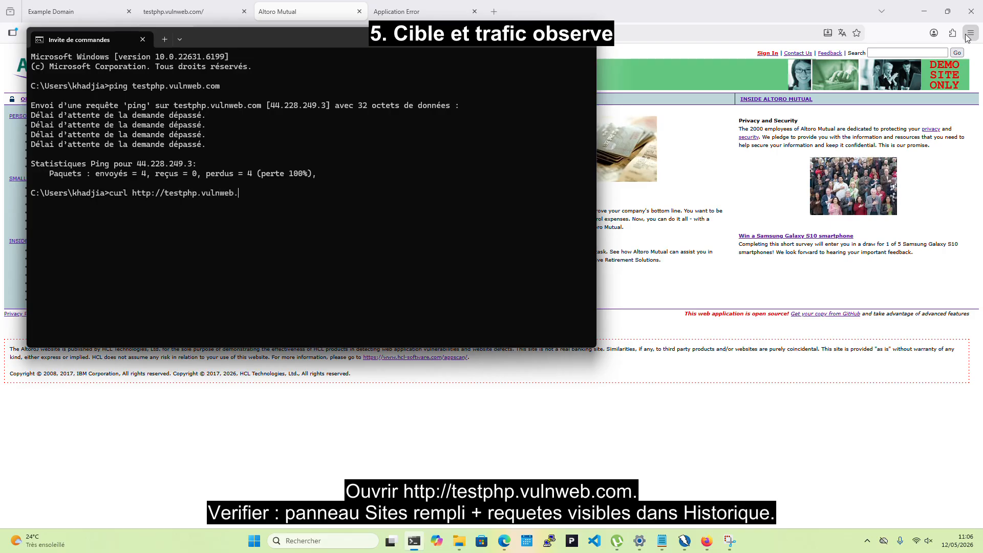
type("com")
key("ctrl+c")
Ping 8.8.8.8 and jolofera.com from the Command Prompt, interrupting each run after a few replies.
type("ping 8.8.8.8")
key("Return")
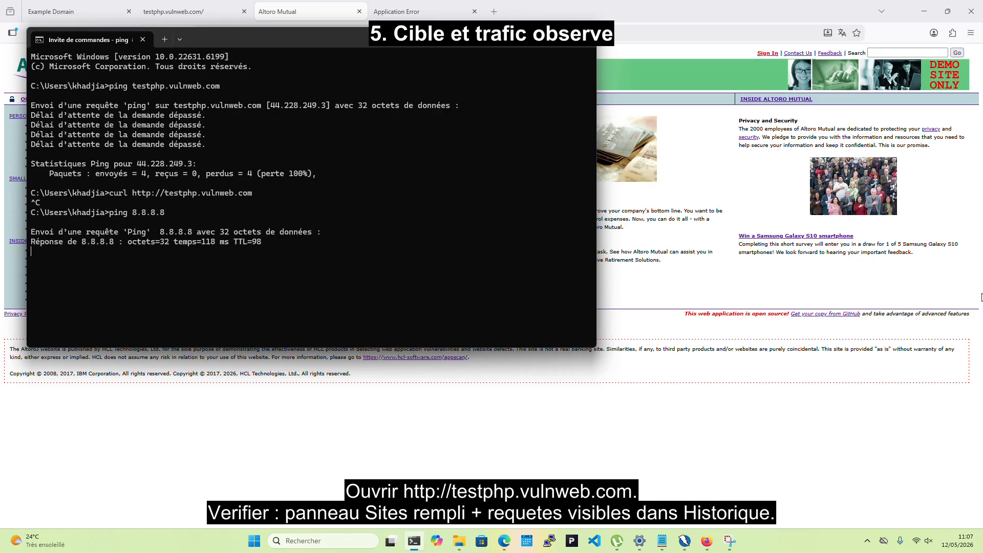
key("ctrl+c")
type("ping jolofera.com")
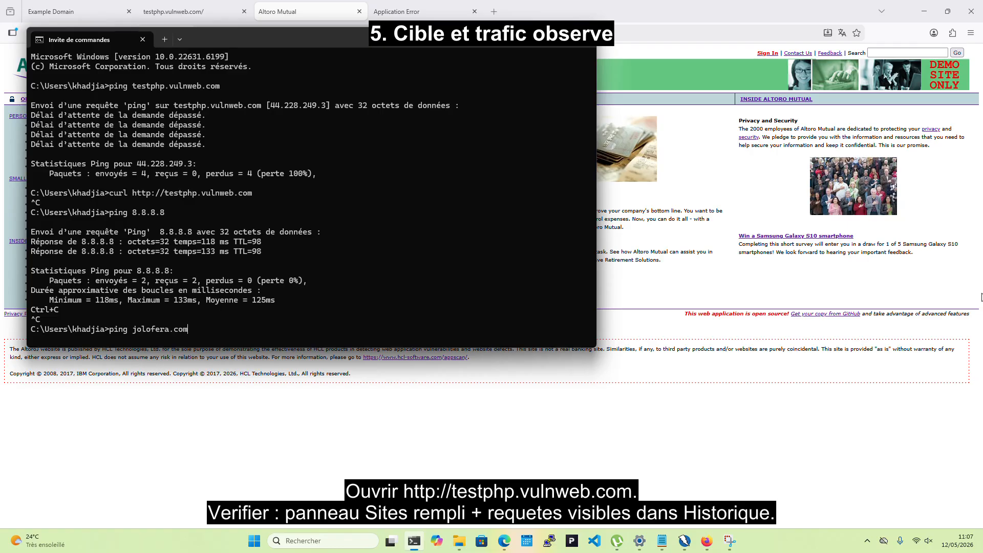
key("Return")
key("ctrl+c")
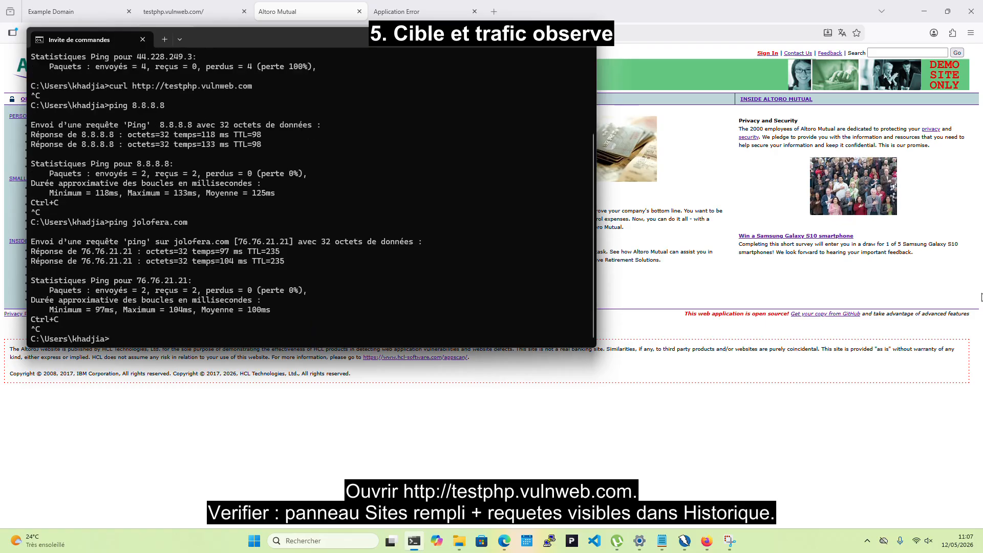
left_click(608, 450)
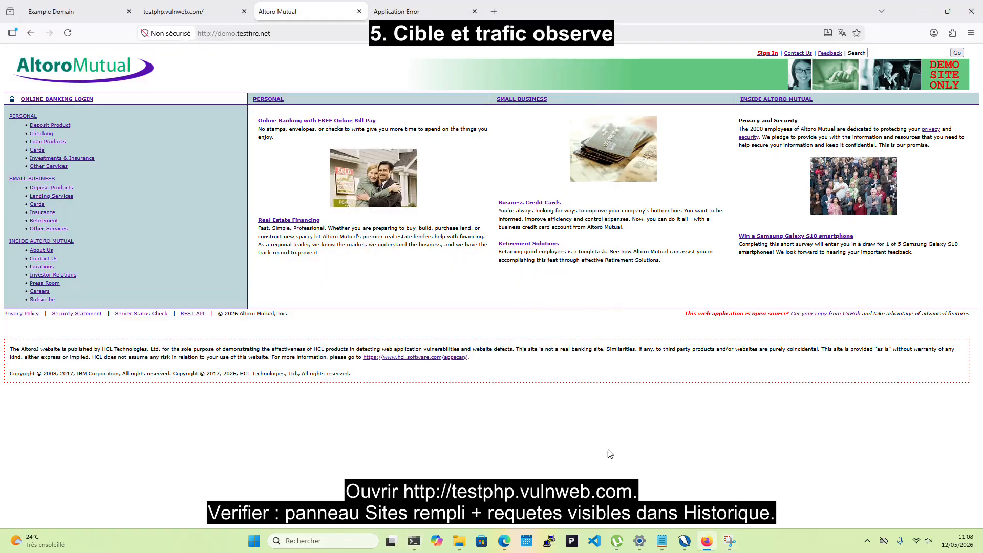
left_click(685, 540)
right_click(85, 122)
mouse_move(108, 126)
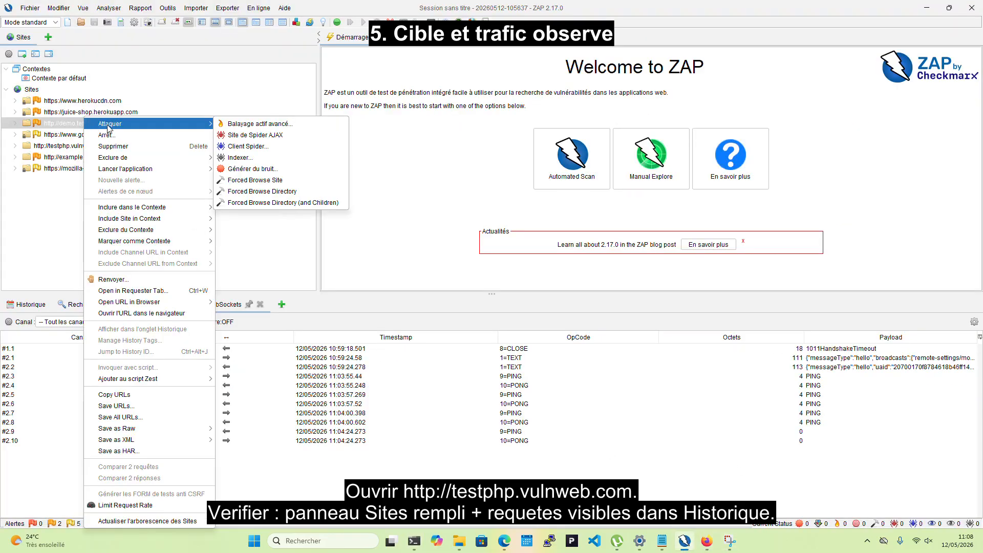
left_click(571, 156)
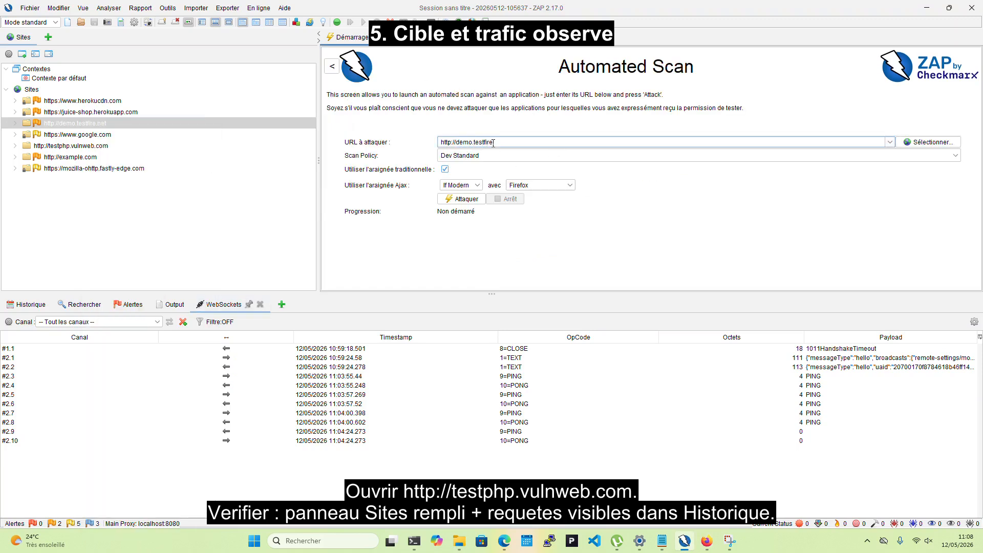
left_click(464, 199)
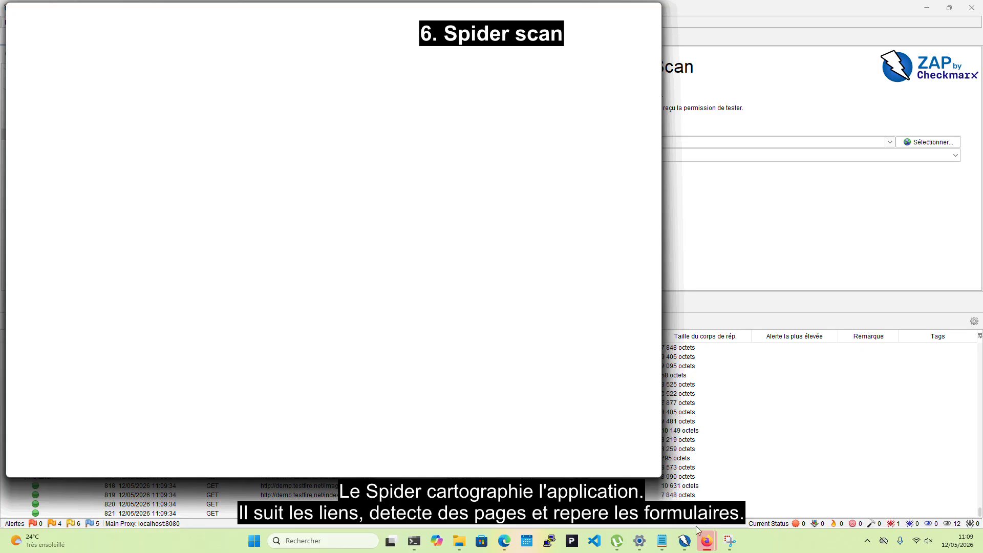
mouse_move(707, 542)
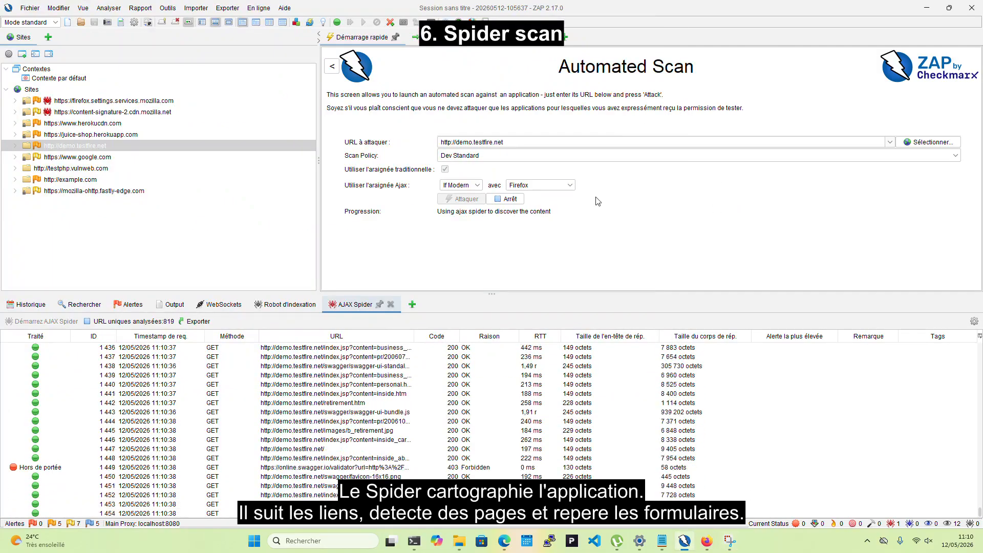
left_click(505, 198)
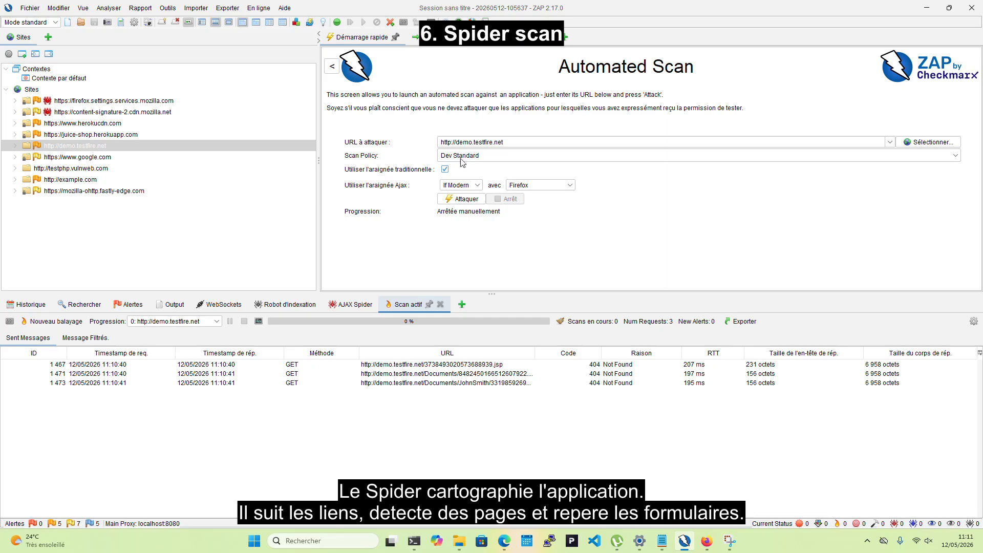
In the AJAX Spider options, disable Click Elements Once, Use Random Values in Form Fields and Click Default Elements Only, and save the settings.
left_click(167, 8)
left_click(256, 265)
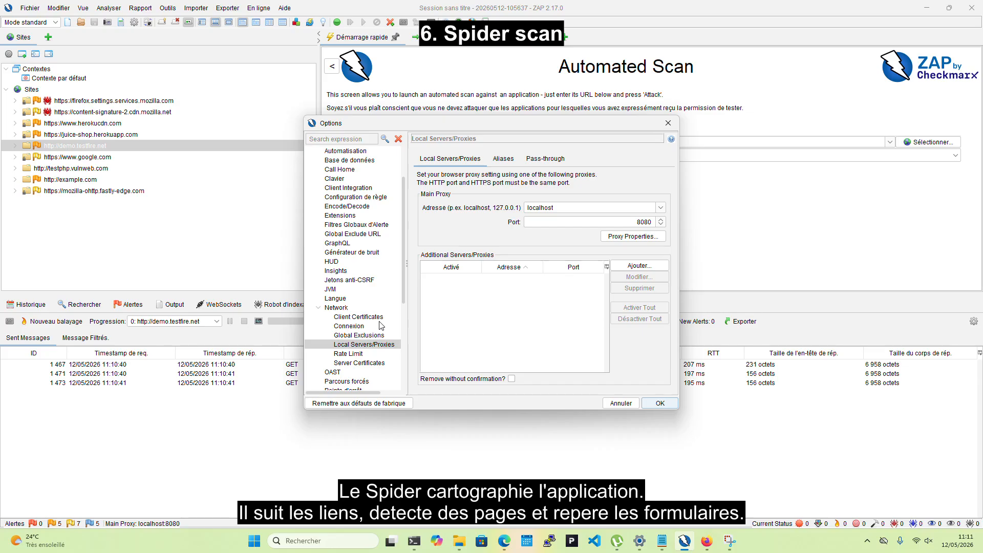
scroll(362, 290, "down", 6)
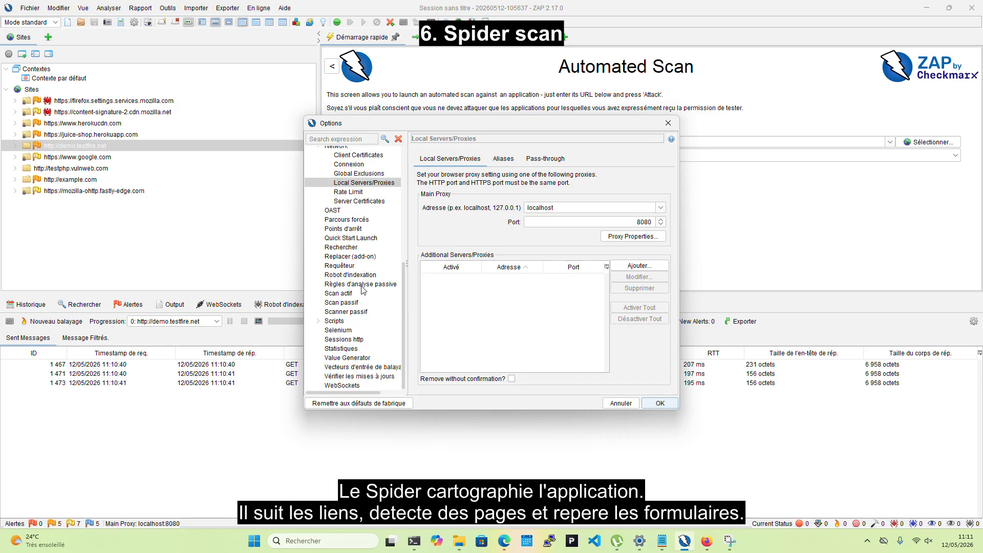
scroll(363, 290, "up", 5)
left_click(342, 169)
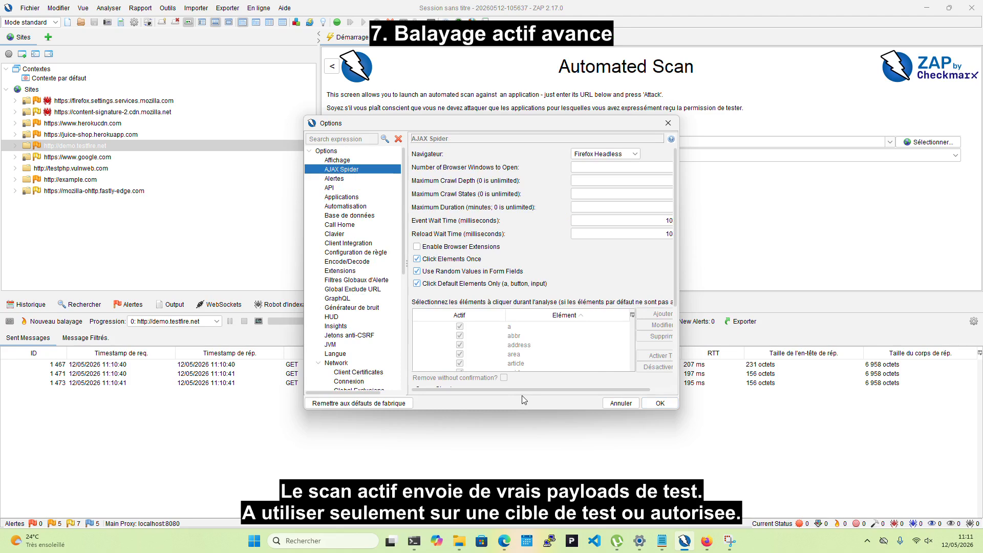
left_click(453, 258)
left_click(455, 270)
left_click(459, 283)
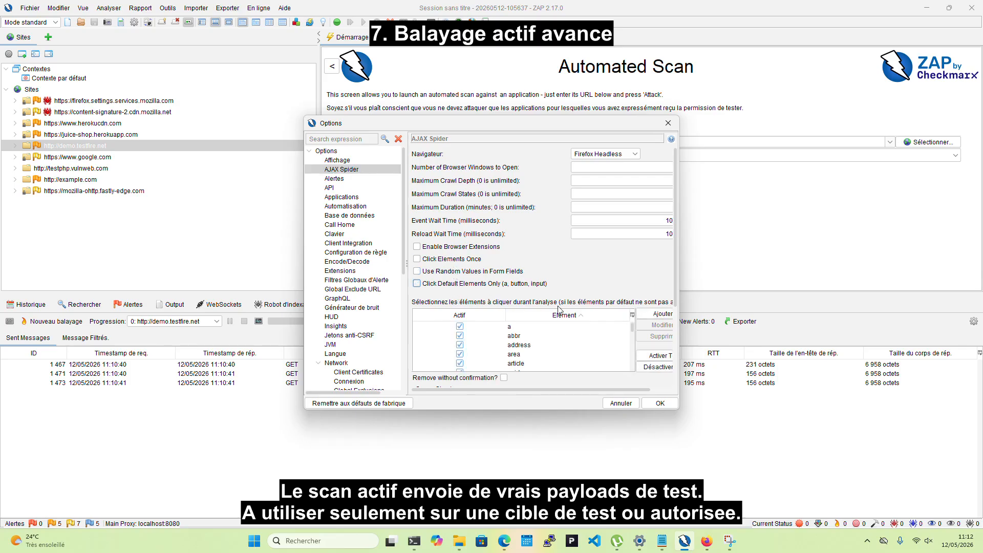
left_click(626, 168)
left_click_drag(678, 185, 901, 182)
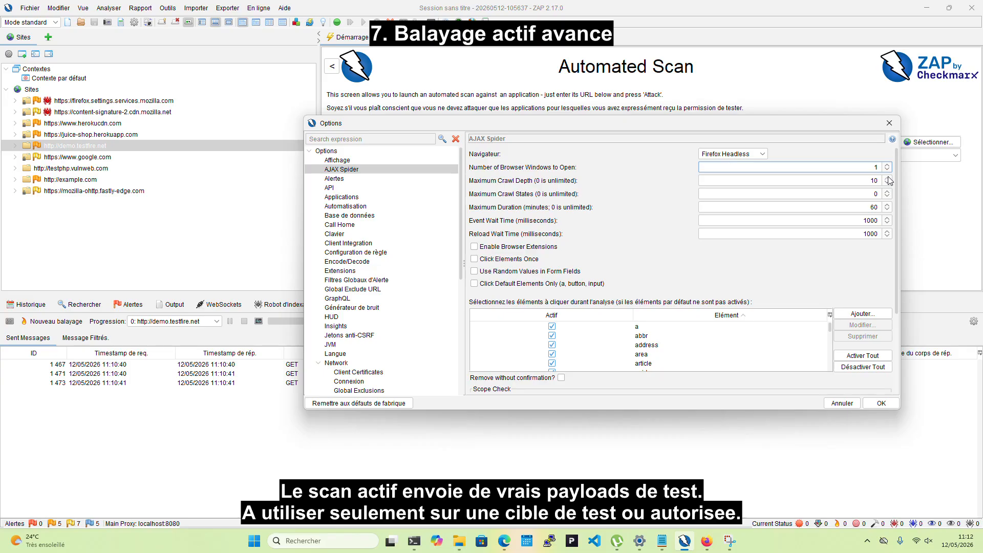
left_click(870, 406)
mouse_move(704, 549)
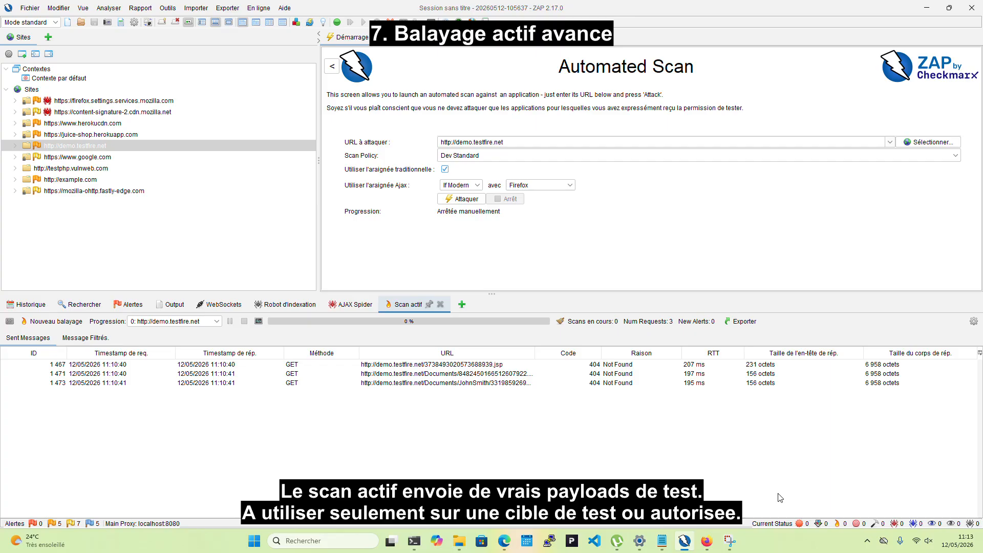
left_click(475, 186)
left_click(481, 197)
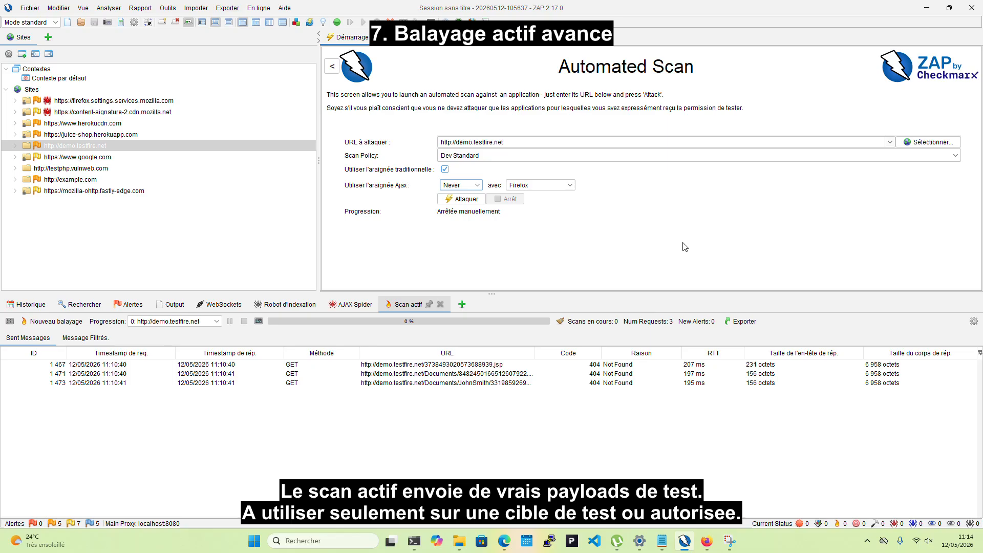
left_click(462, 199)
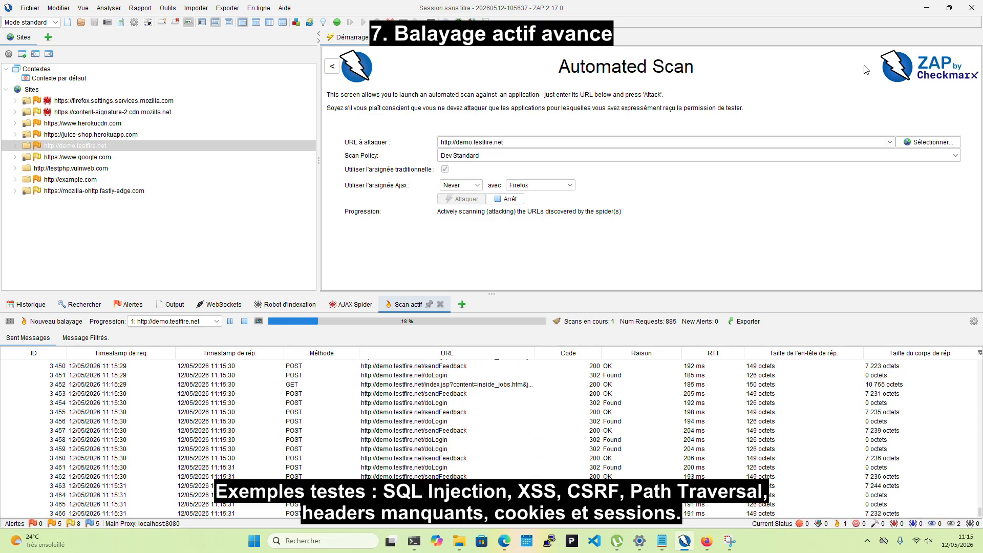
left_click(707, 537)
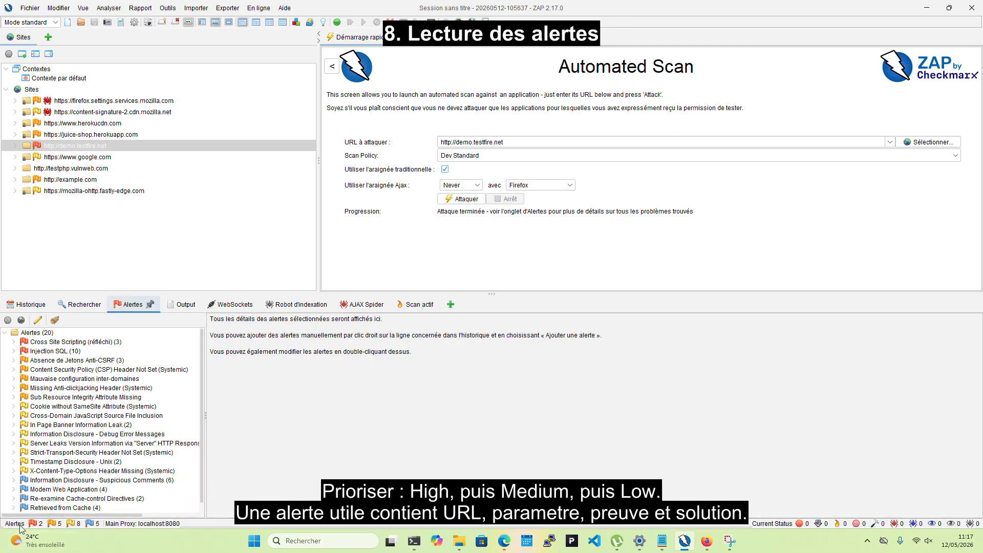
Examine the SQL Injection and reflected Cross Site Scripting alerts, including their risk, URL, attack, evidence and description.
left_click(46, 351)
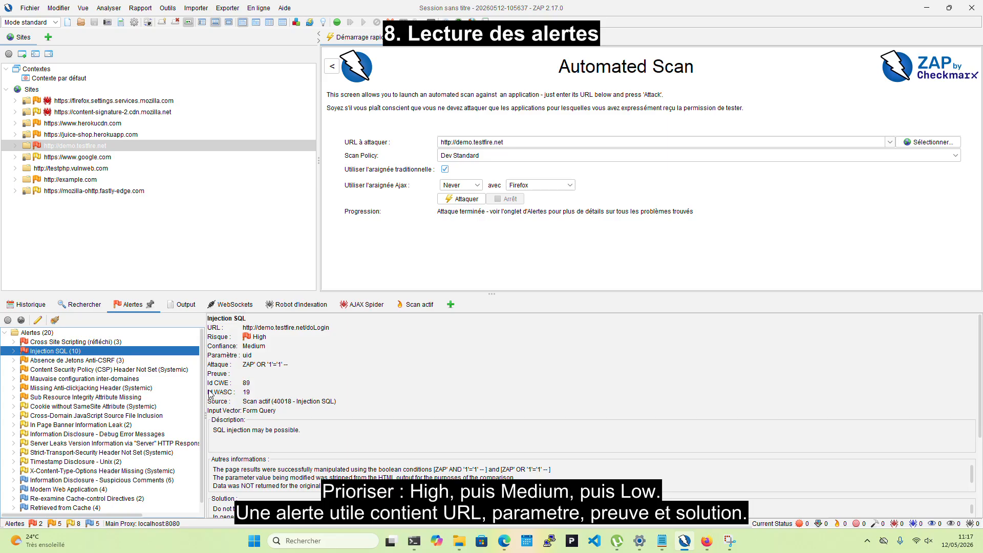
left_click(91, 341)
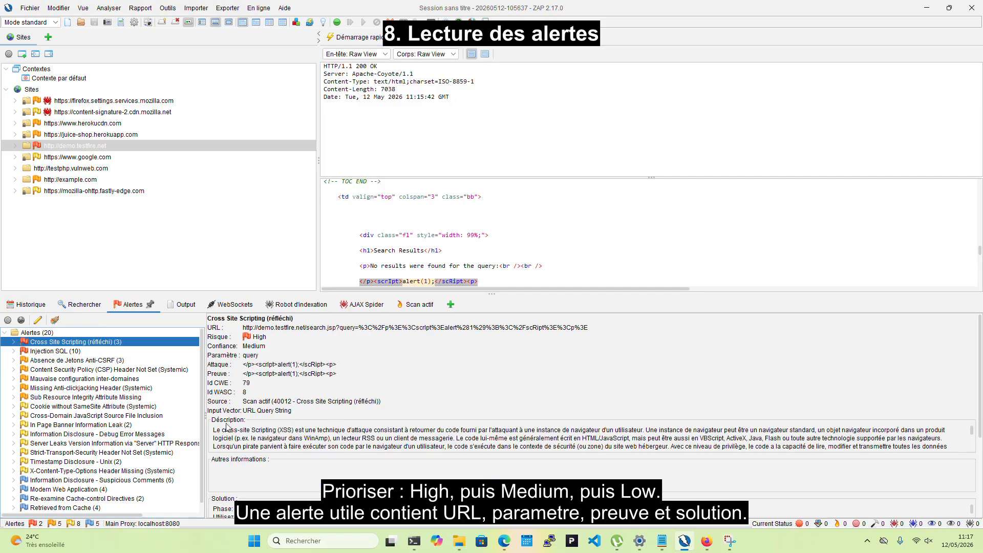
left_click_drag(213, 430, 934, 420)
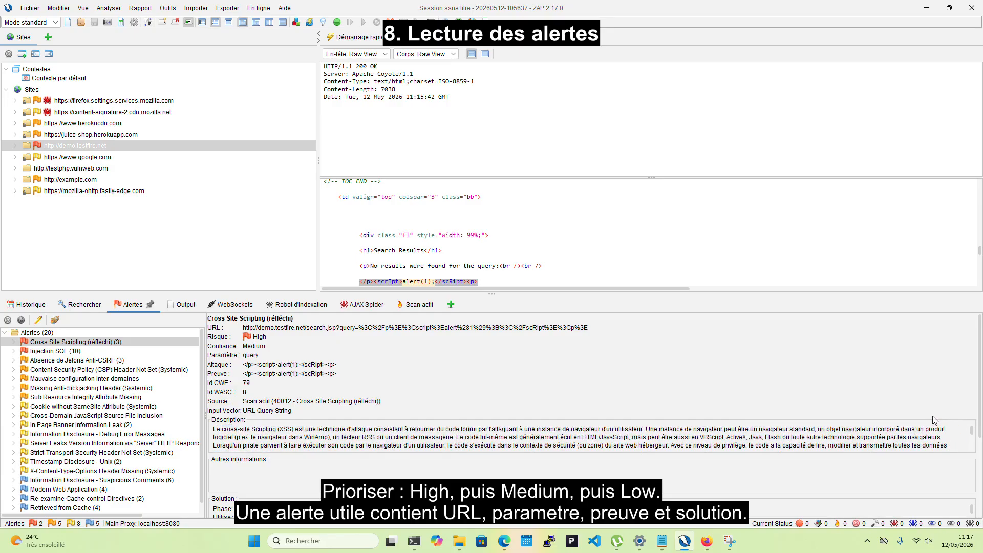
left_click(48, 351)
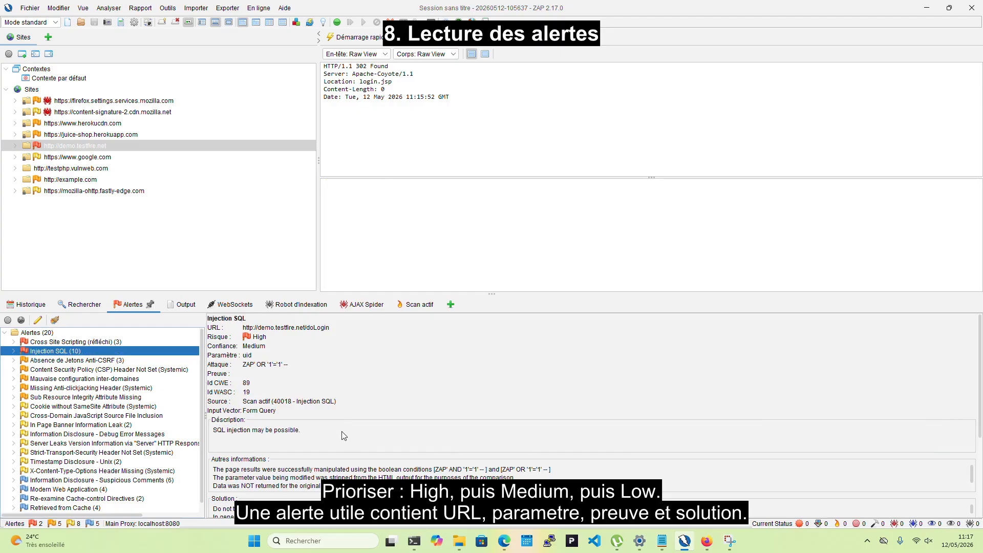
scroll(344, 435, "down", 3)
scroll(584, 359, "up", 3)
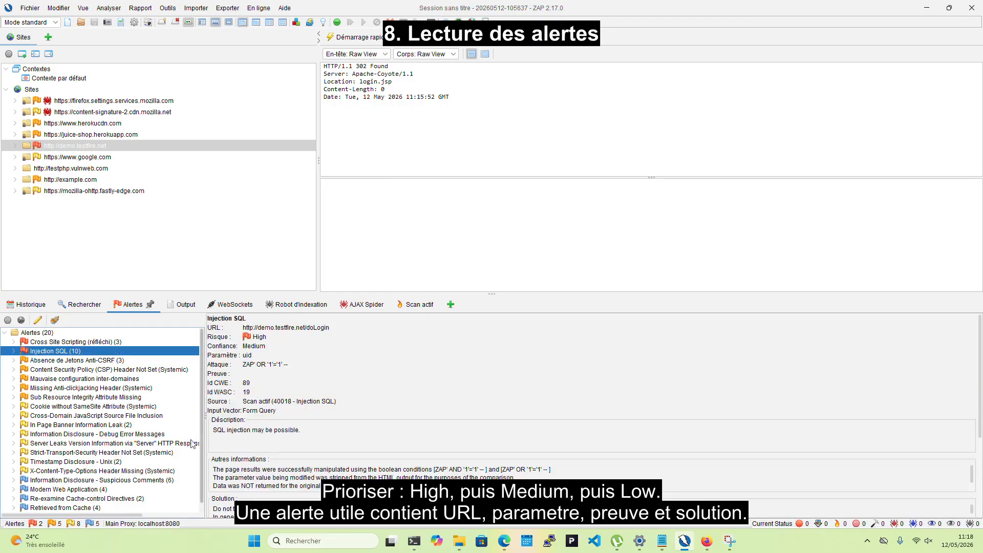
Review the medium, low and informational alerts, including CSP header, SameSite cookie, Modern Web Application and Retrieved from Cache, and return to SQL Injection.
left_click(65, 362)
left_click(65, 371)
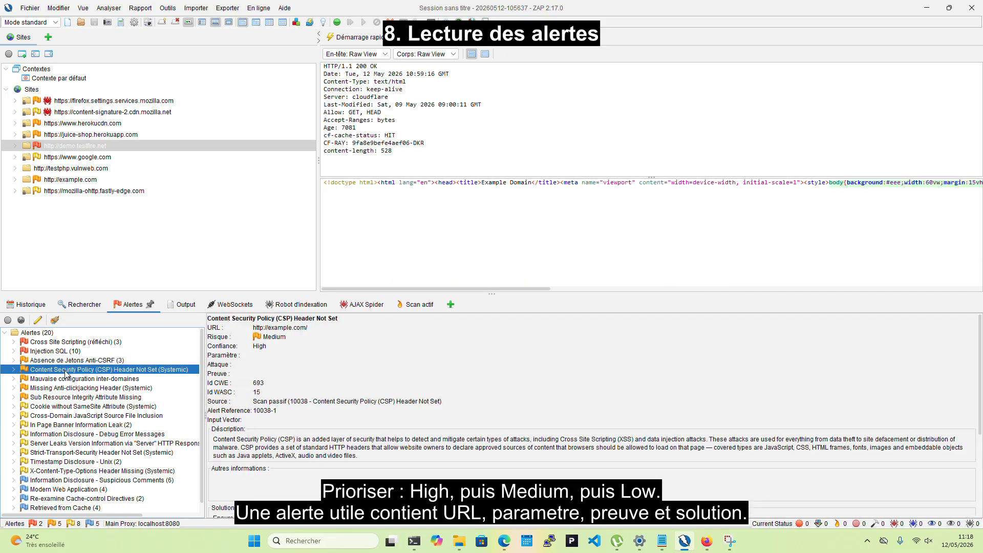
left_click(50, 408)
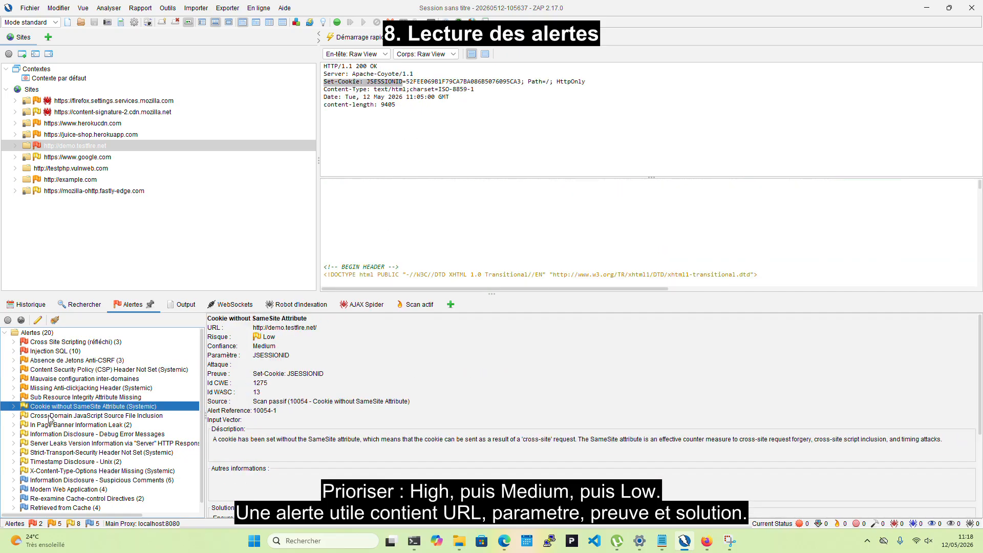
left_click(49, 416)
left_click(59, 490)
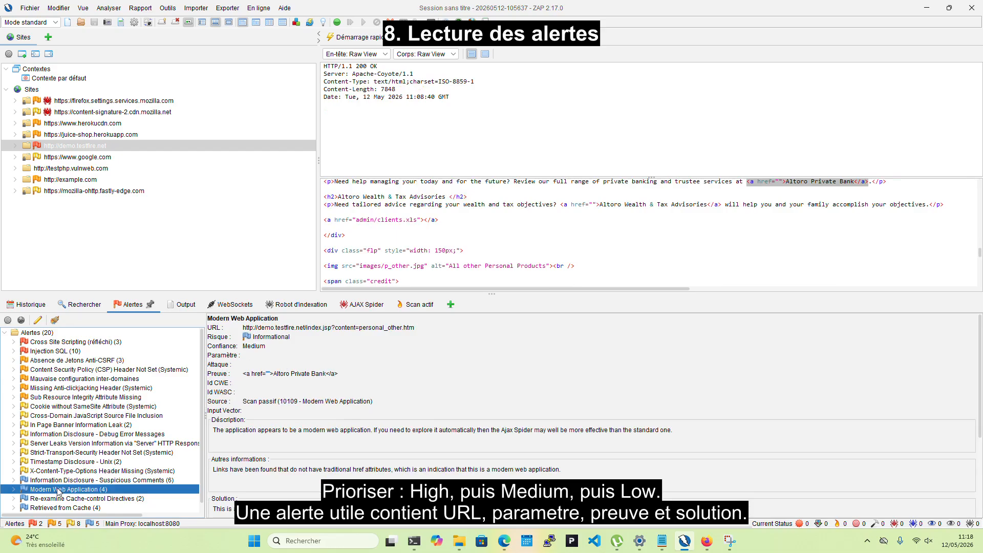
left_click(59, 480)
left_click(72, 508)
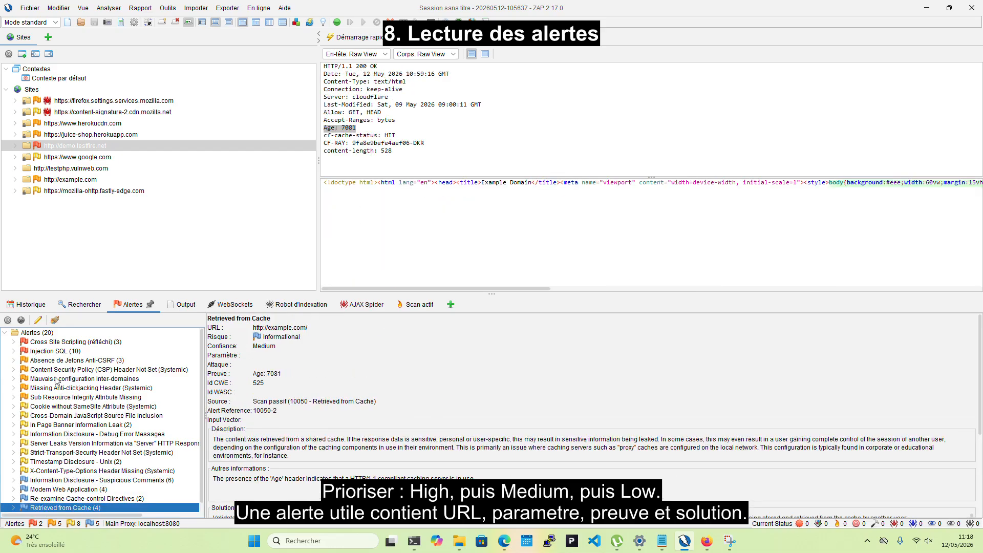
left_click(61, 352)
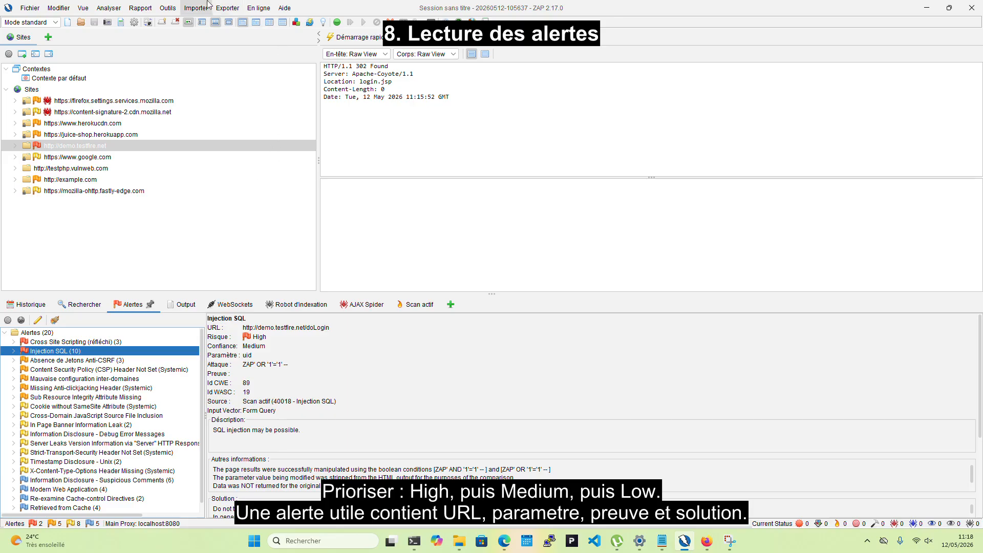
left_click(140, 7)
left_click(152, 35)
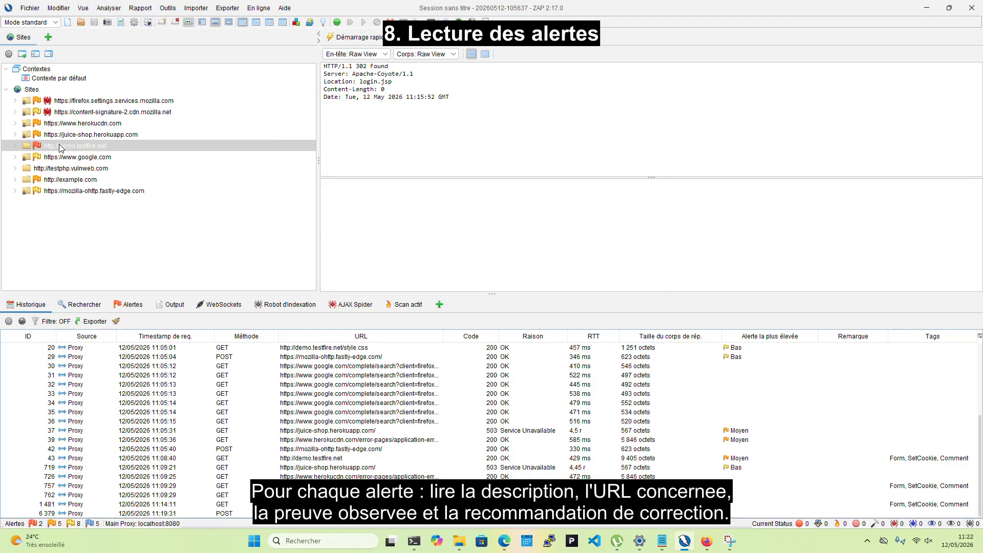
right_click(61, 145)
mouse_move(123, 123)
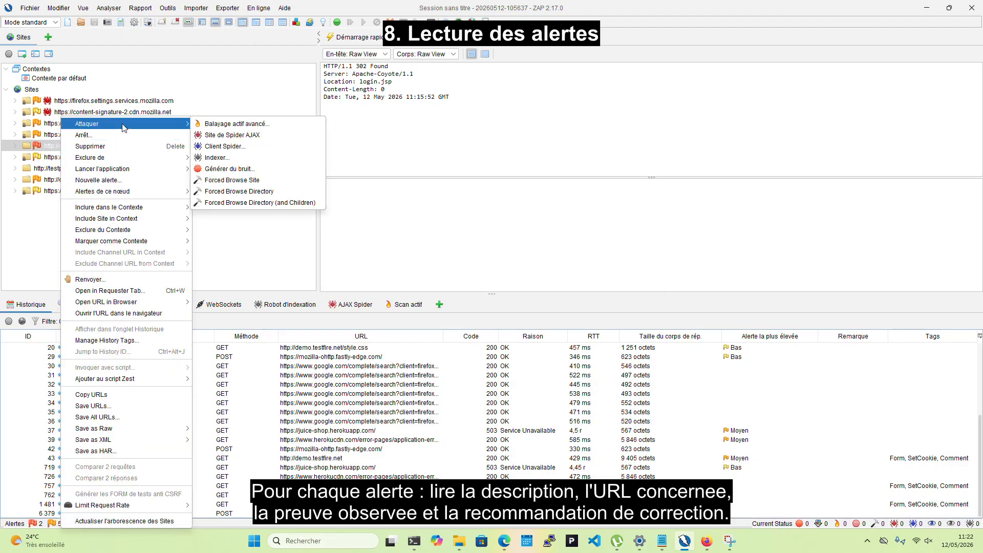
left_click(270, 147)
left_click(550, 352)
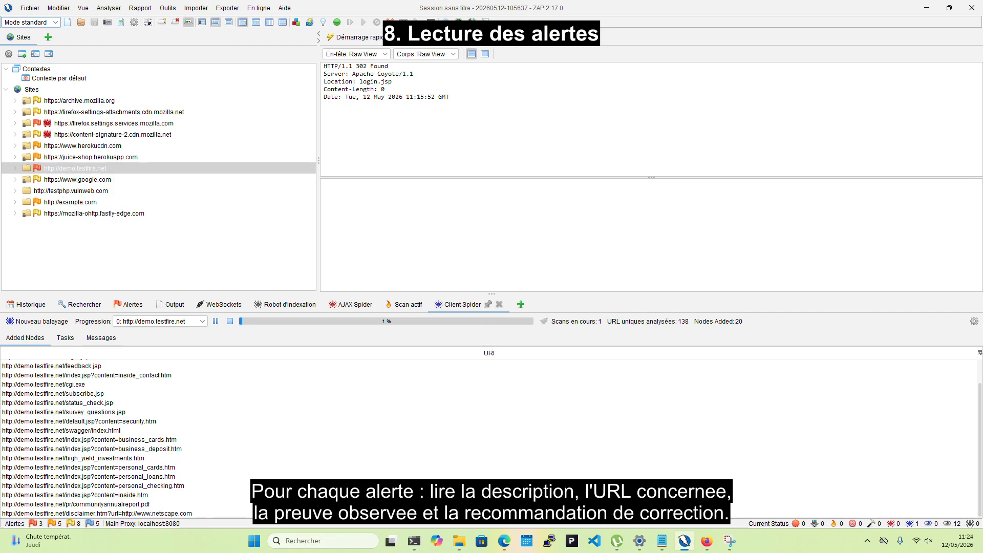
key("alt+Tab")
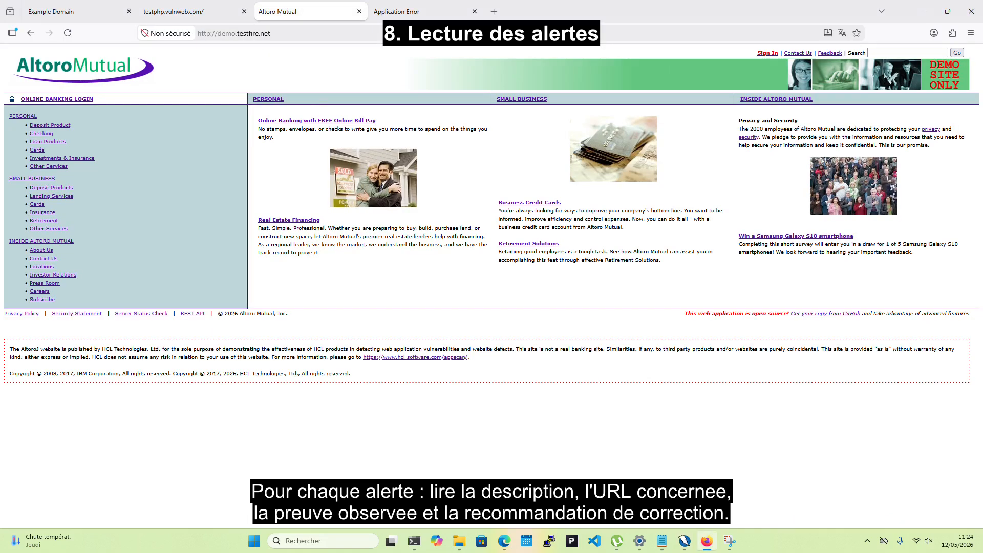
key("alt+Tab")
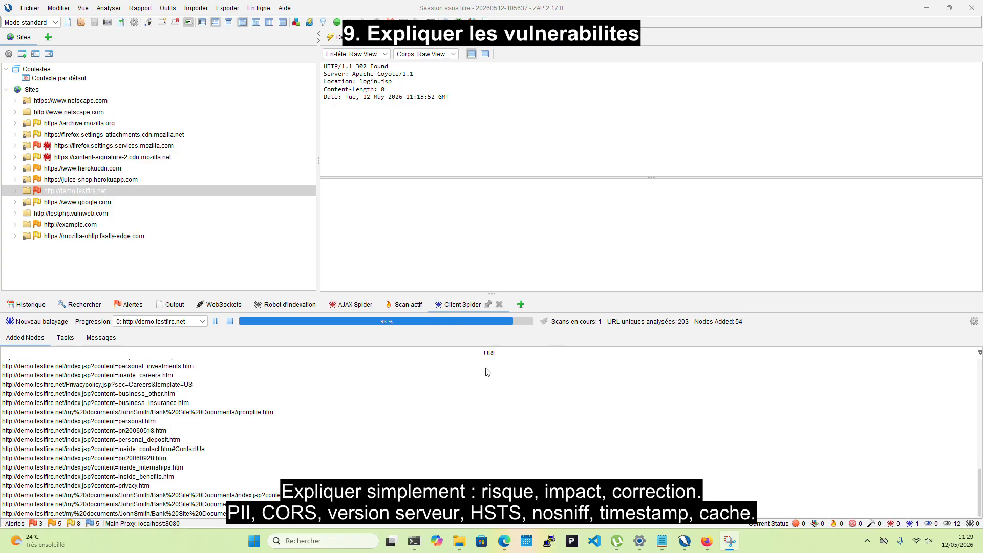
left_click(167, 8)
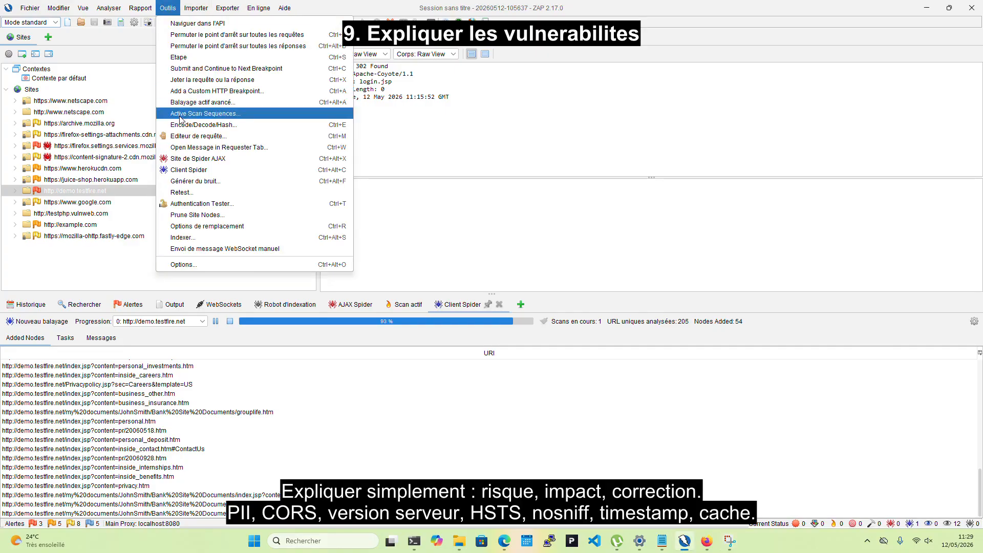
left_click(356, 123)
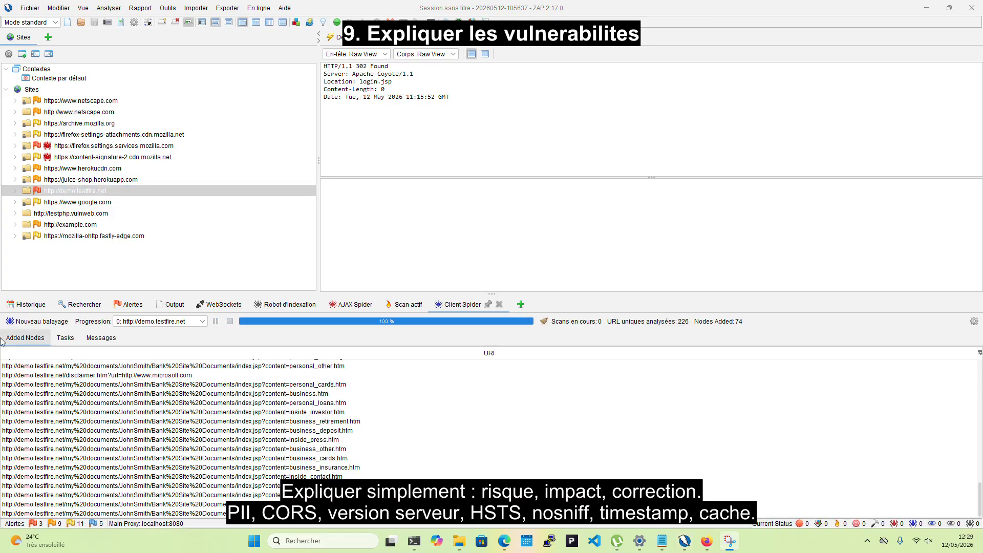
Examine the Cross Site Scripting, PII Disclosure and anti-CSRF token alerts, and view the AJAX Spider results.
left_click(131, 304)
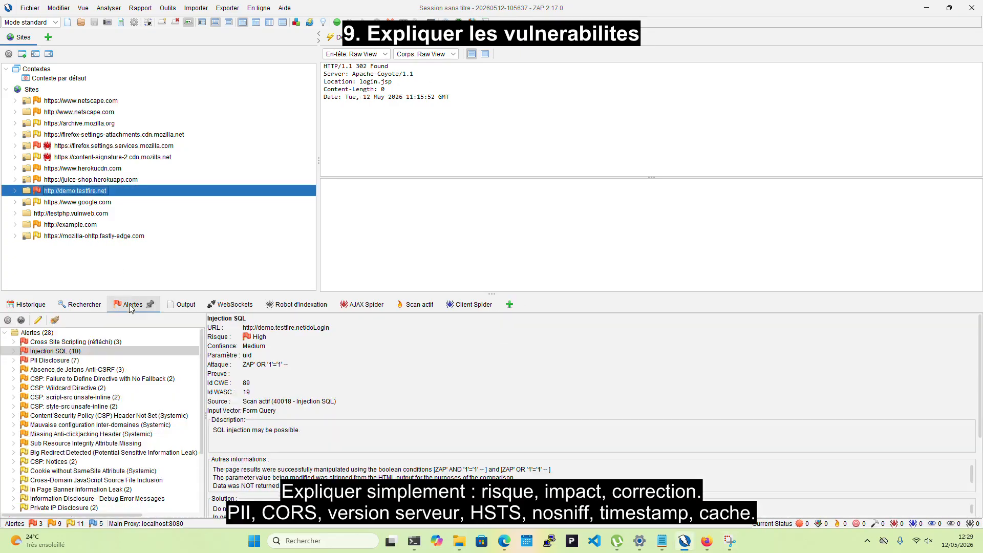
left_click(78, 343)
left_click(76, 362)
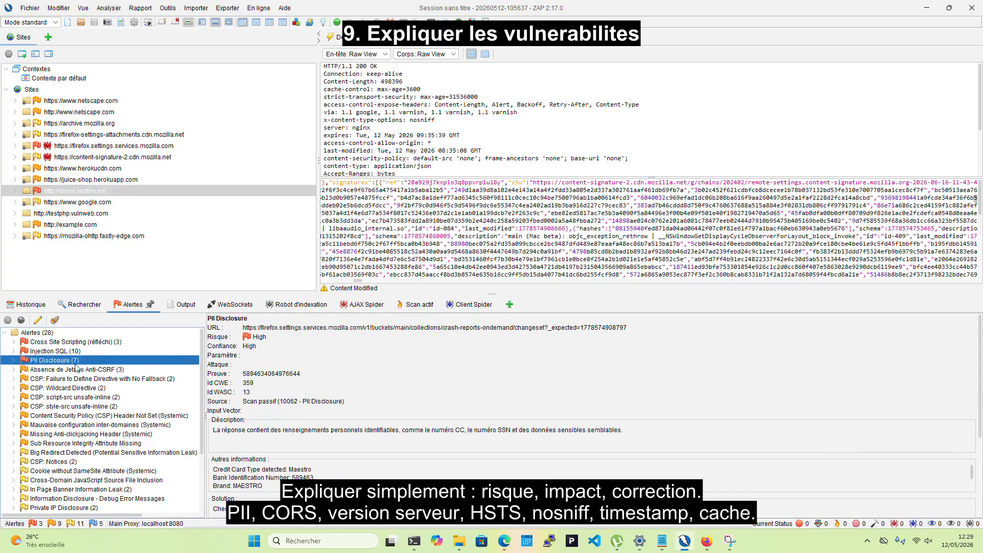
left_click(31, 388)
left_click(30, 304)
left_click(354, 304)
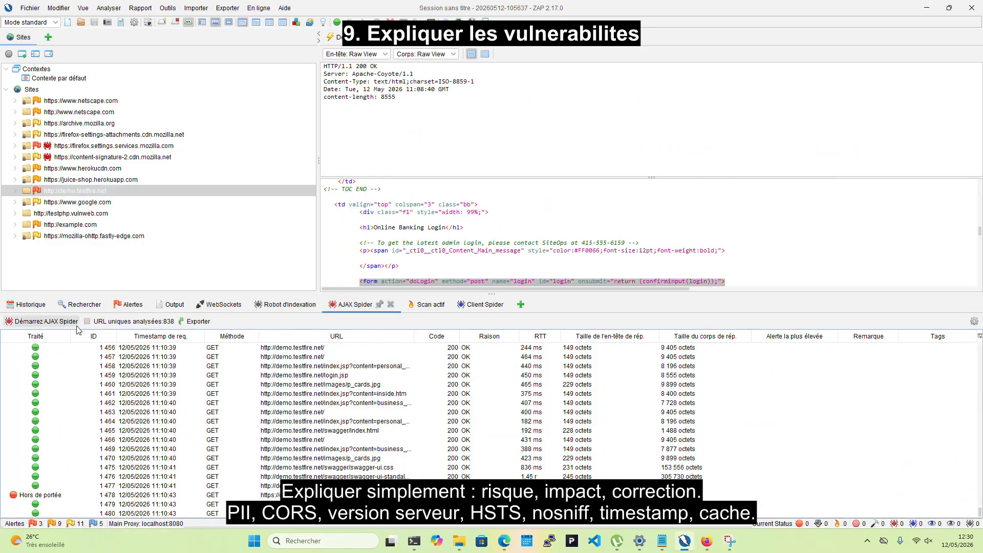
right_click(75, 192)
mouse_move(145, 124)
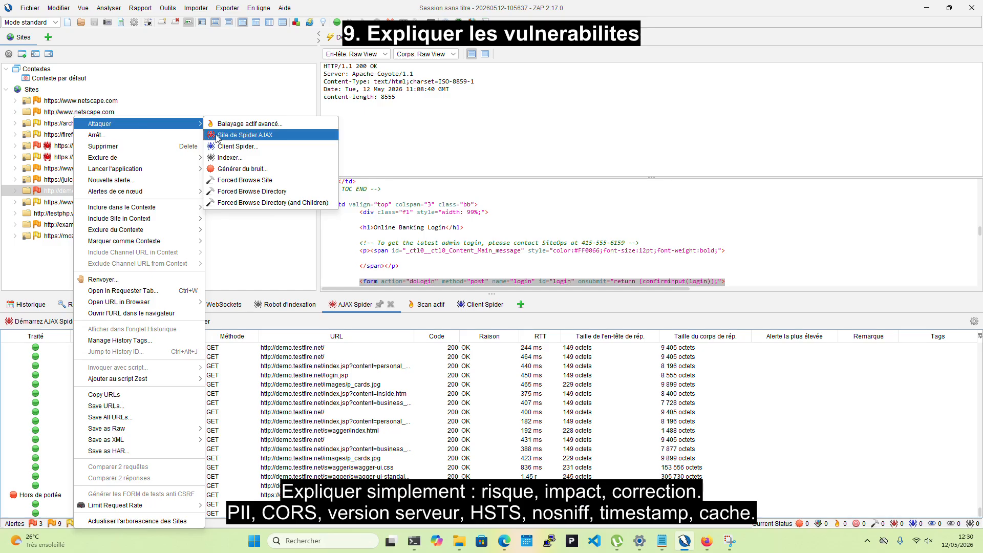
left_click(245, 135)
left_click(542, 392)
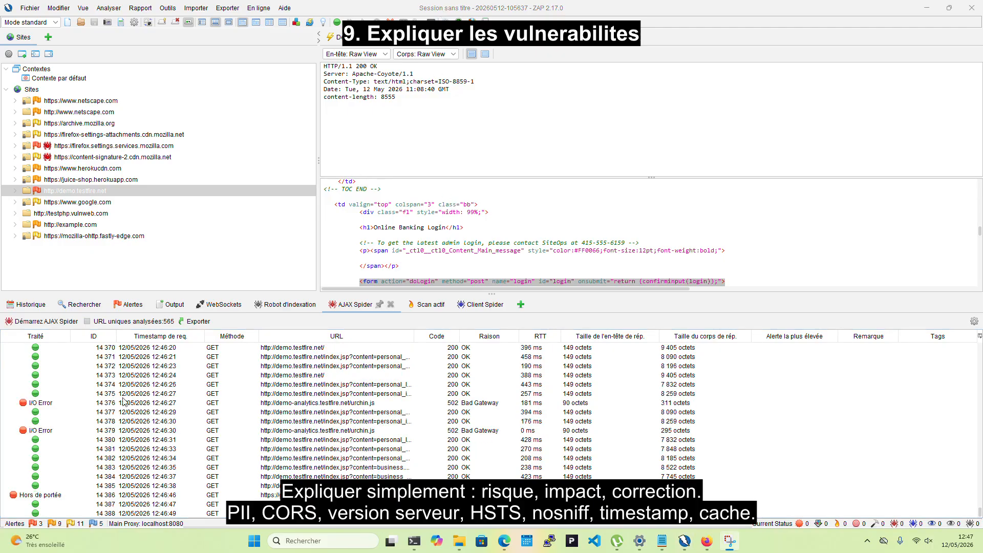
Look through the standard spider results, the output, the alerts and the request history.
left_click(294, 303)
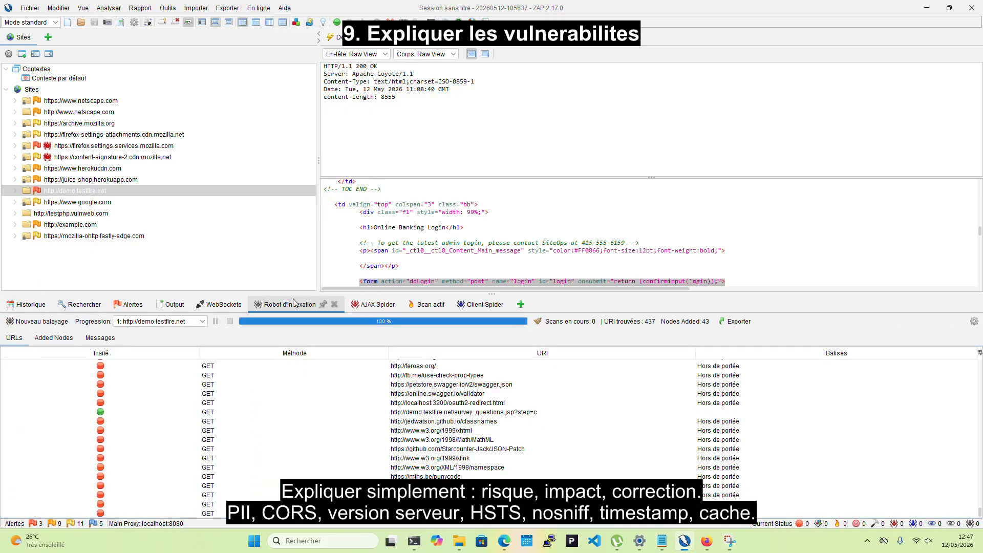
left_click(172, 304)
left_click(132, 304)
left_click(31, 305)
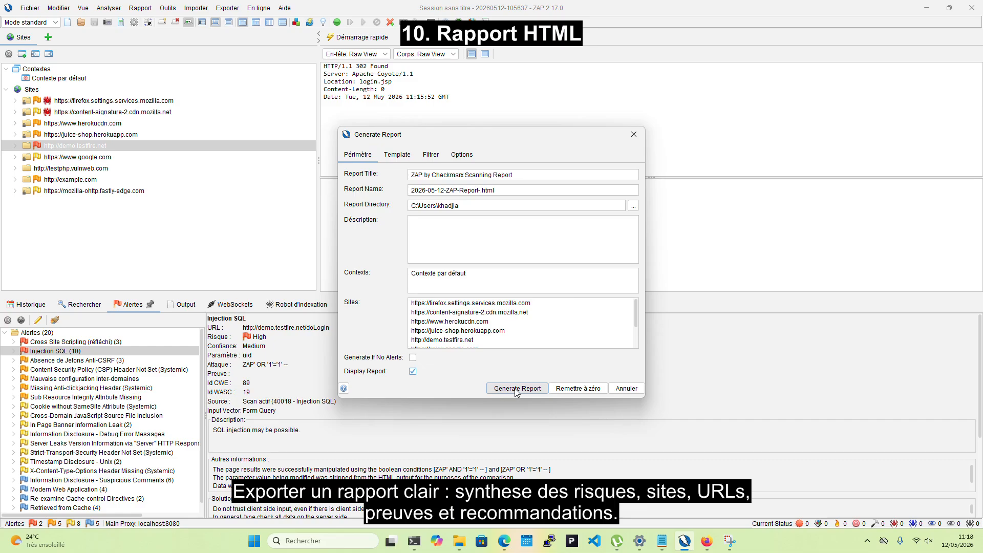
Generate the HTML scanning report 2026-05-12-ZAP-Report-.html for all sites and dismiss the browser's translation offer.
left_click(516, 389)
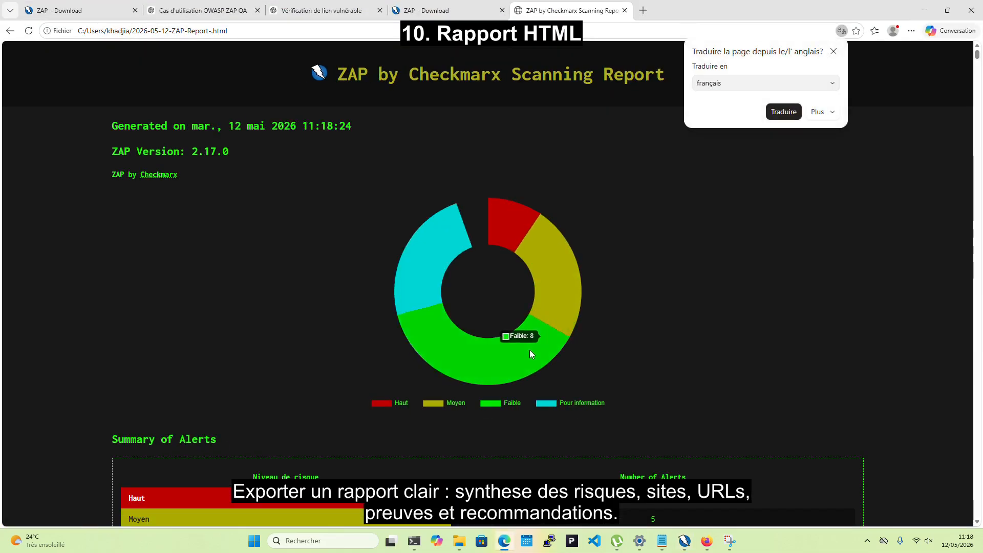
scroll(229, 388, "down", 2)
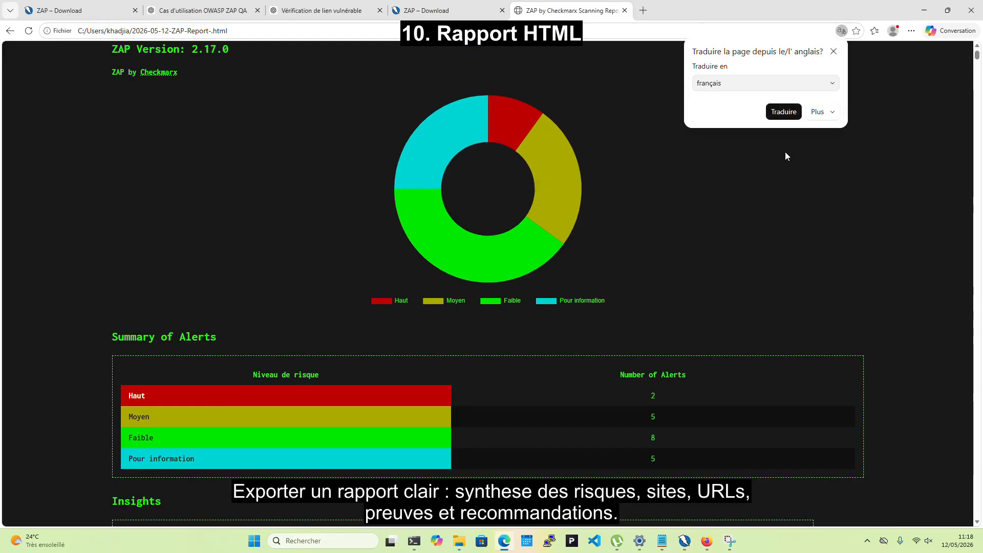
left_click(766, 173)
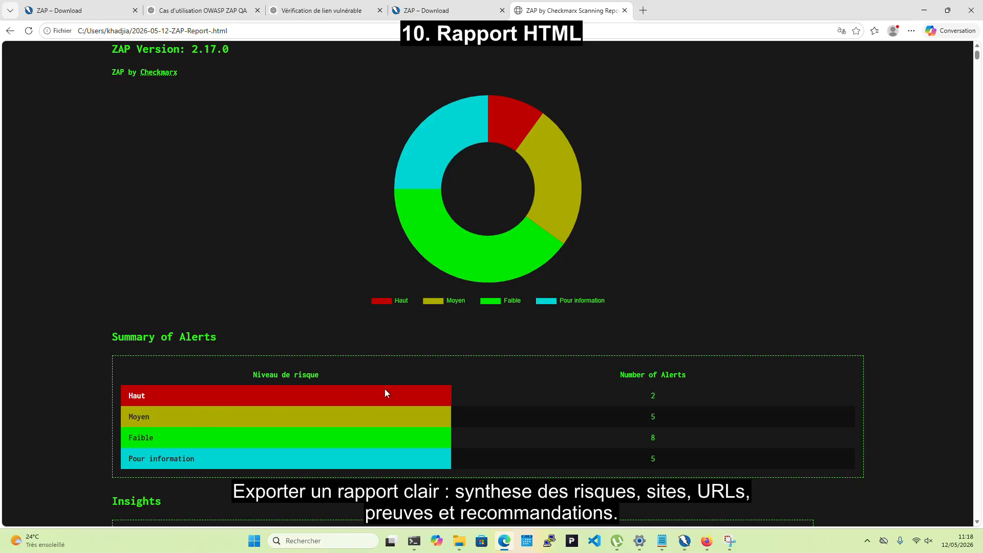
Examine the report's alert summary, insights, alerts by risk level, active and passive rules, and per-site response statistics.
scroll(385, 389, "down", 2)
scroll(391, 385, "down", 7)
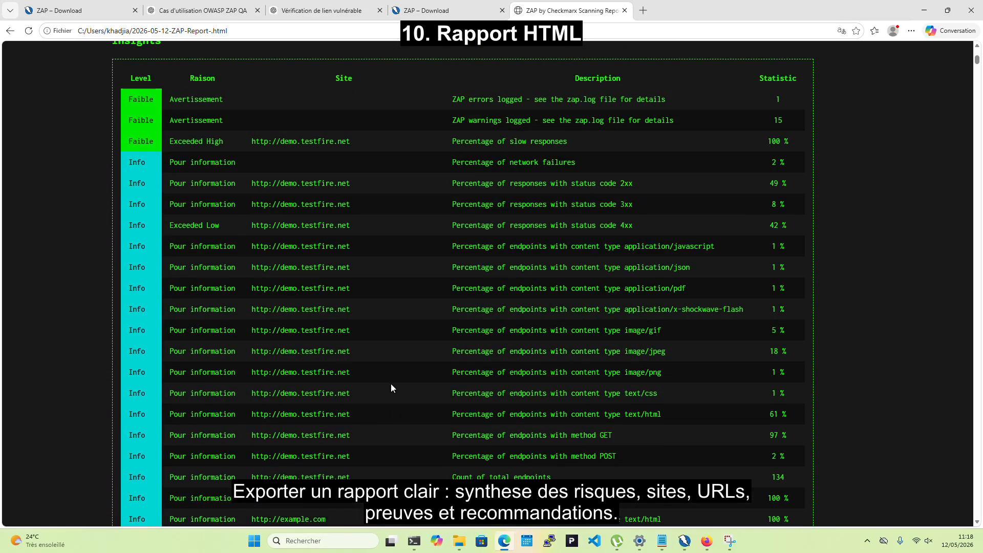
scroll(287, 318, "down", 5)
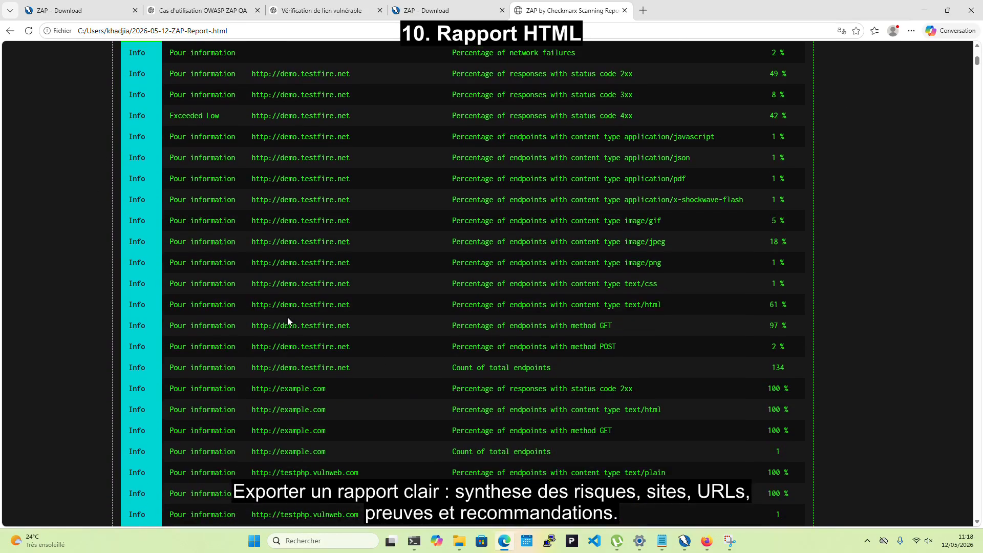
scroll(287, 318, "down", 18)
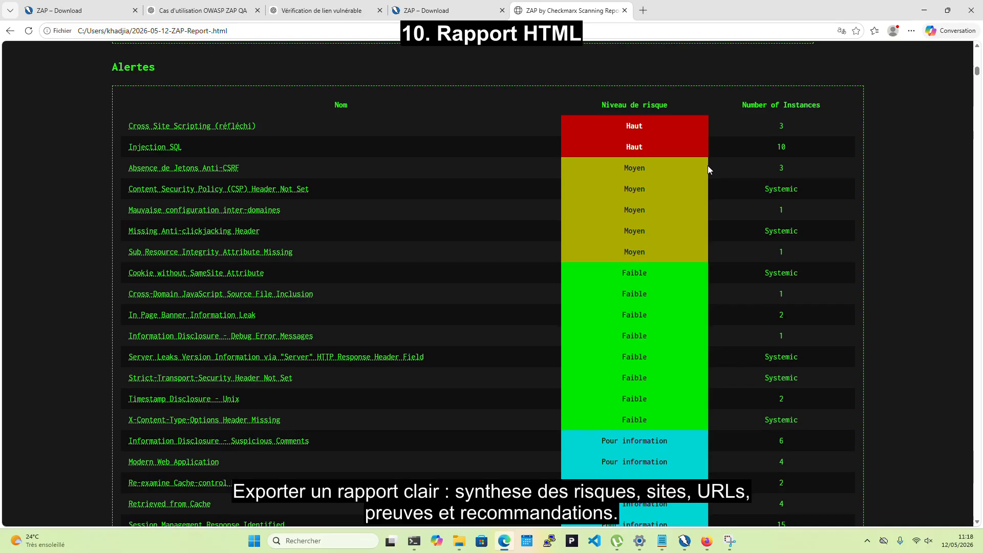
scroll(707, 165, "down", 9)
scroll(696, 157, "down", 14)
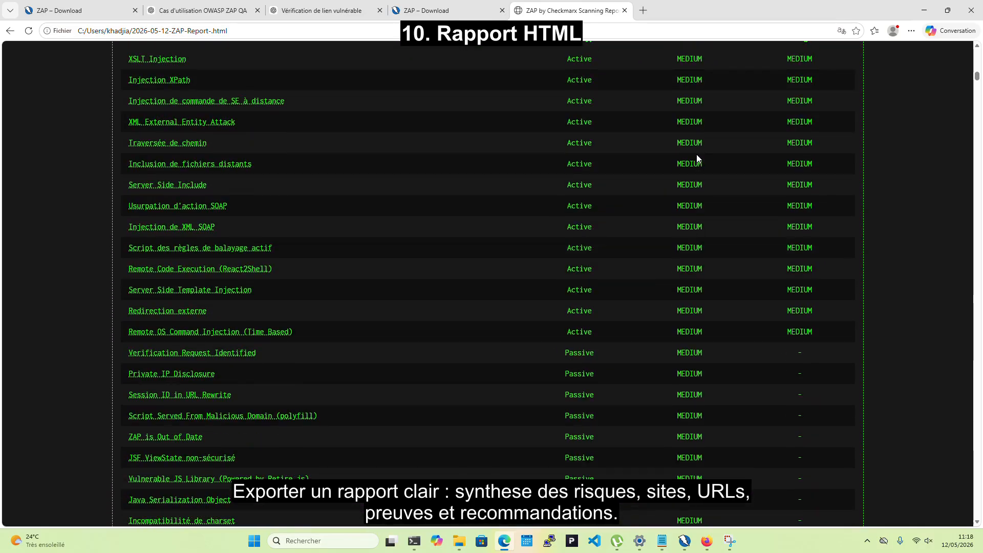
scroll(697, 159, "down", 17)
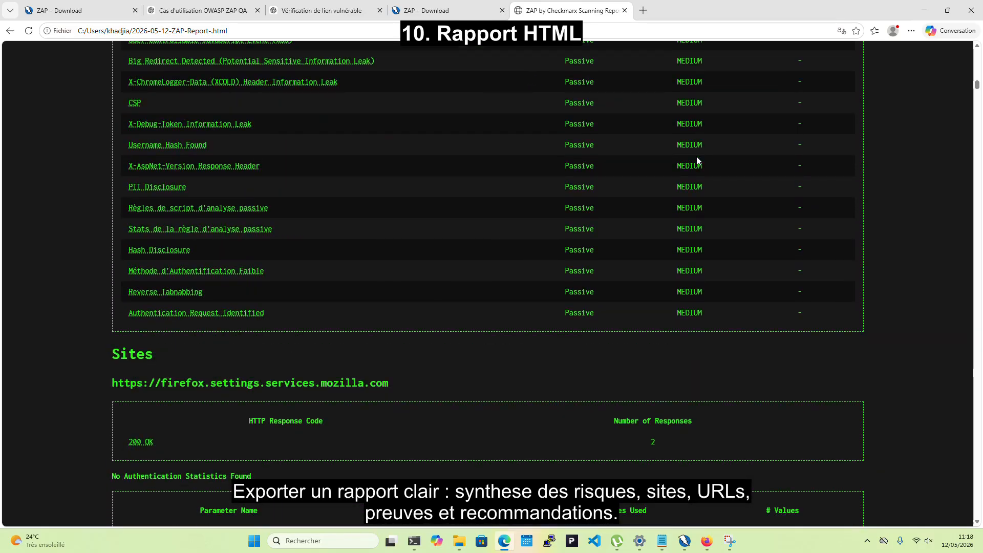
scroll(696, 161, "down", 19)
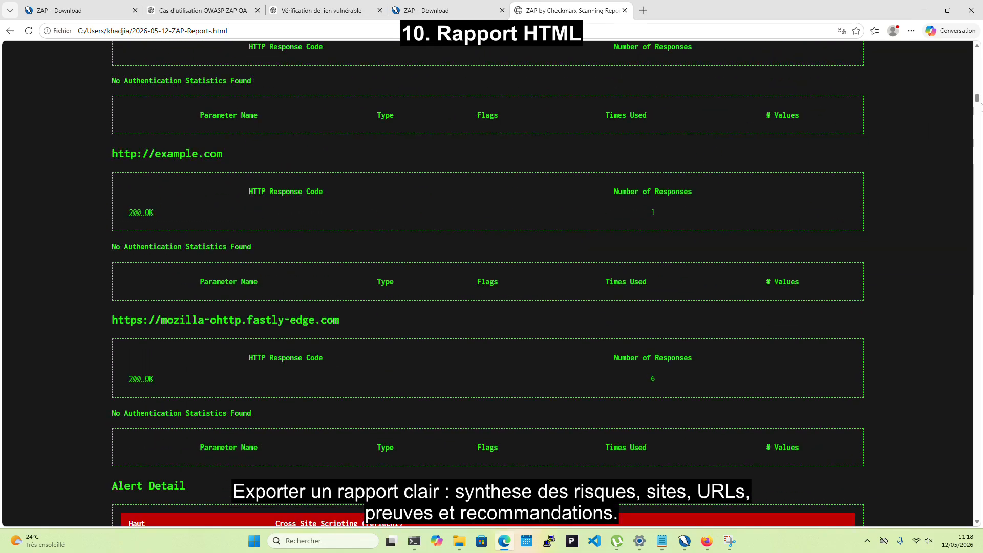
left_click_drag(982, 105, 976, 51)
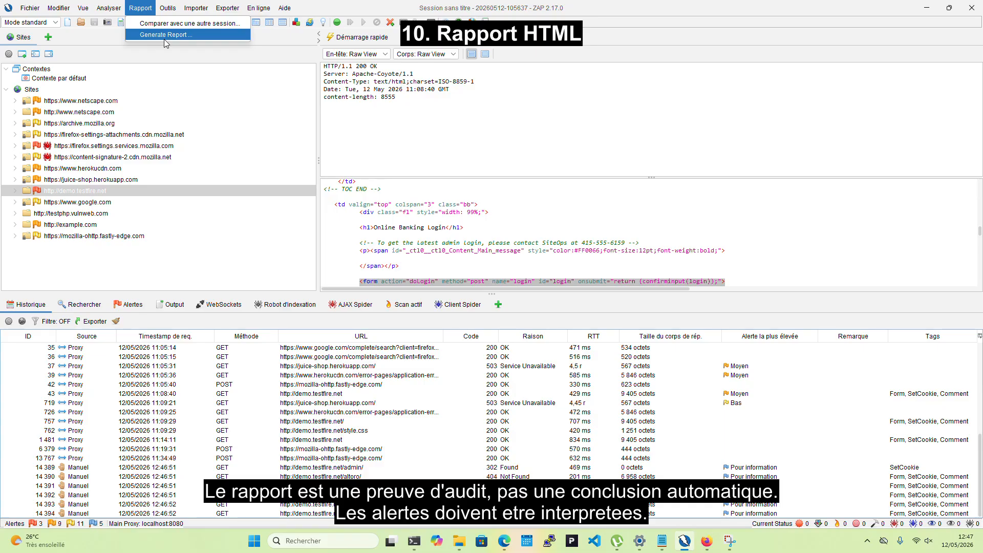
Generate a fresh 2026-05-12-ZAP-Report-.html report from the current session, dismiss the translation offer and view its Insights section.
left_click(164, 39)
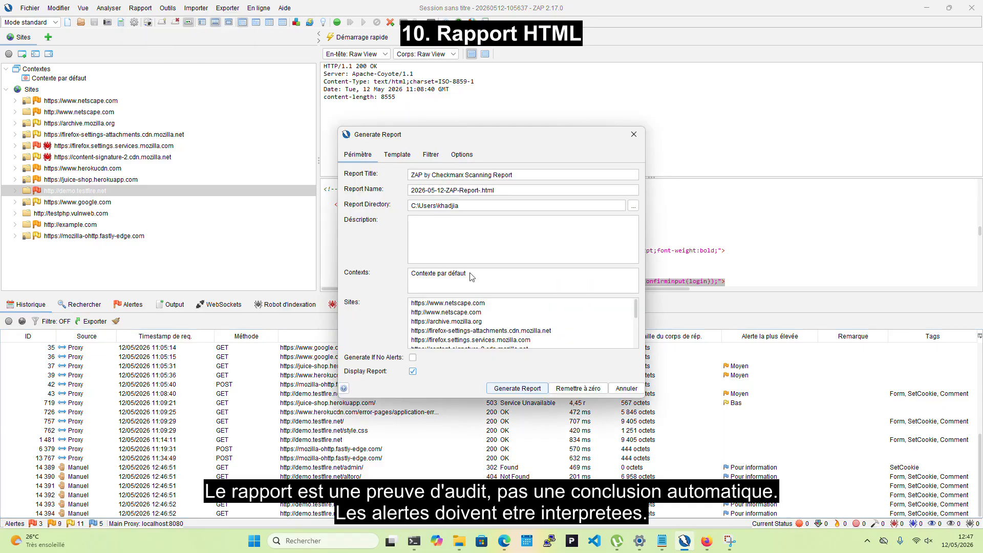
left_click(504, 390)
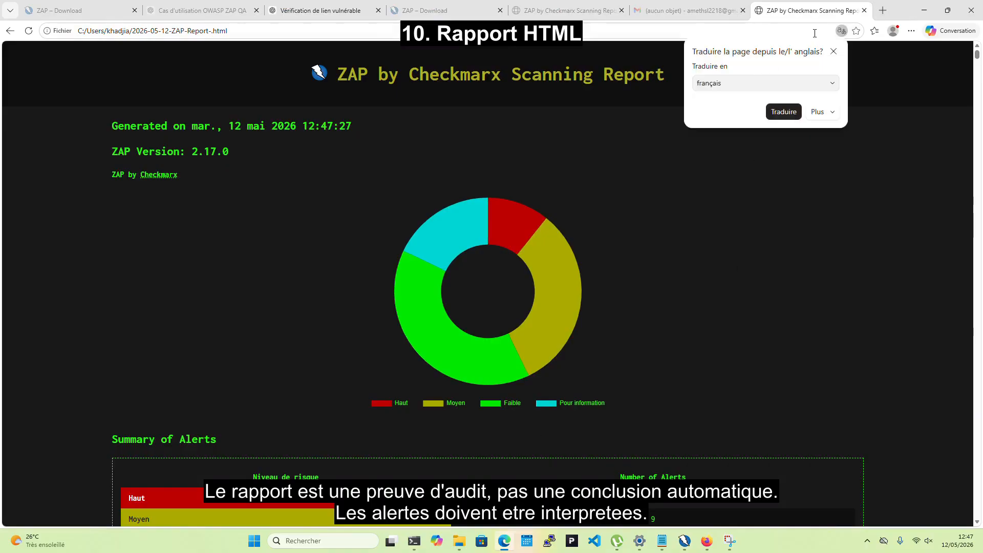
left_click(835, 51)
scroll(829, 178, "down", 10)
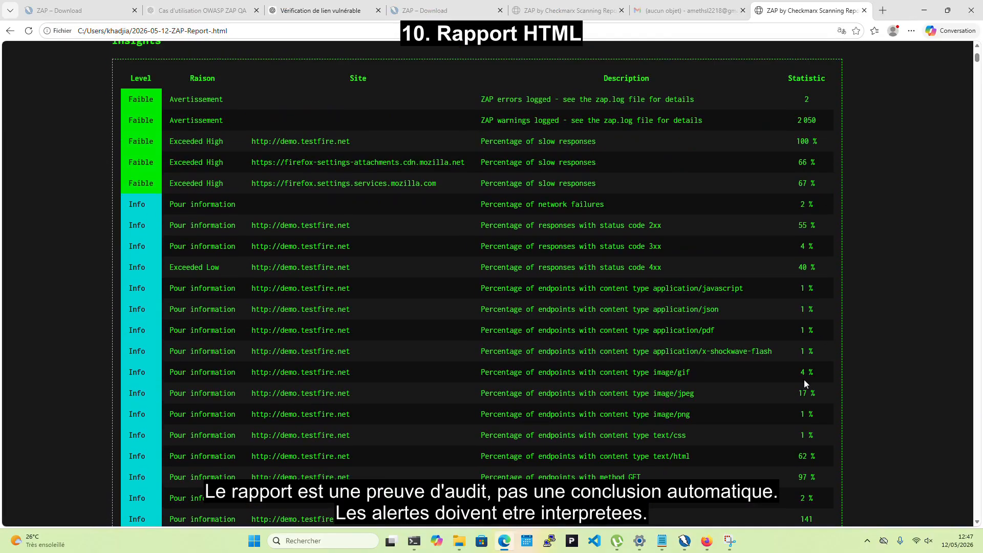